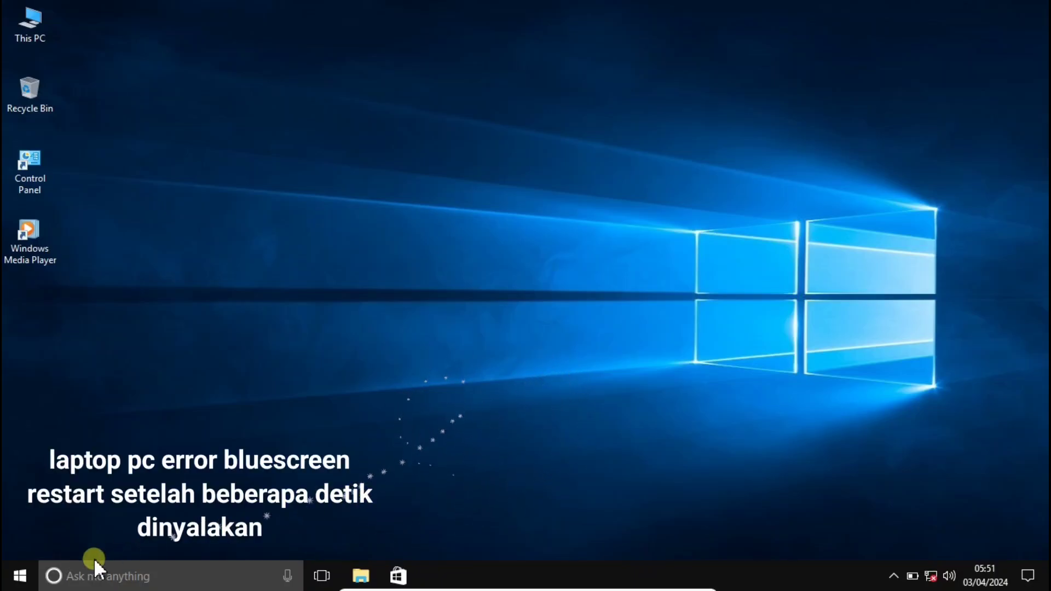
Open File Explorer, show This PC and maximise its window
click(18, 576)
click(621, 409)
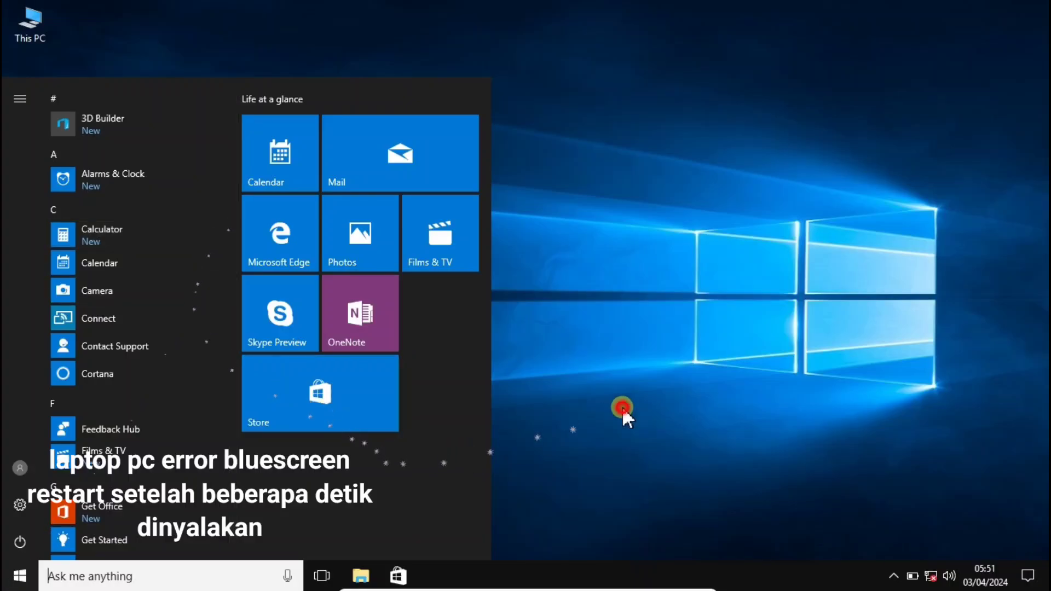
click(361, 576)
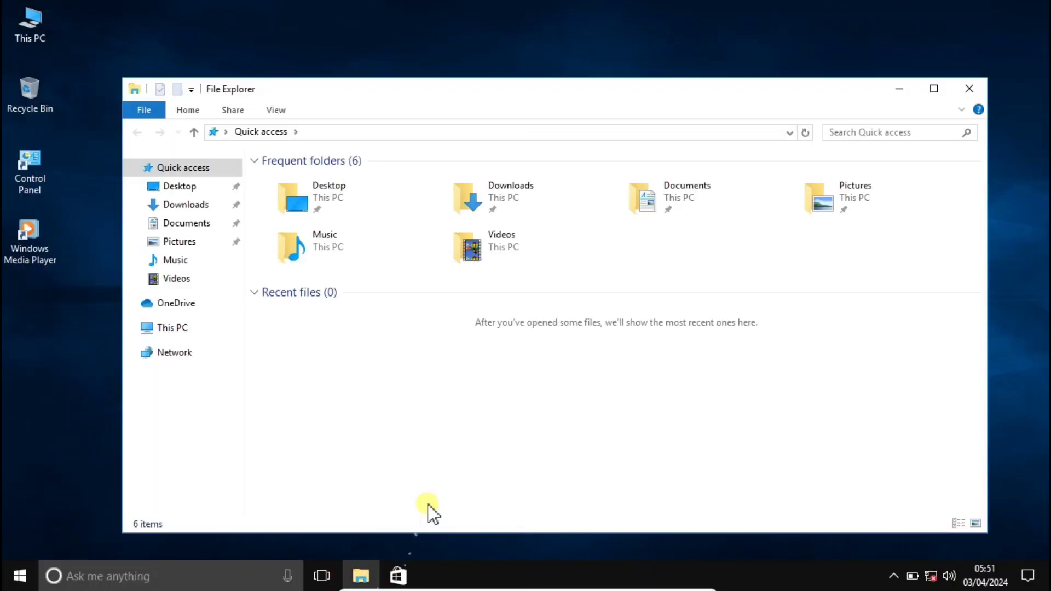
click(174, 328)
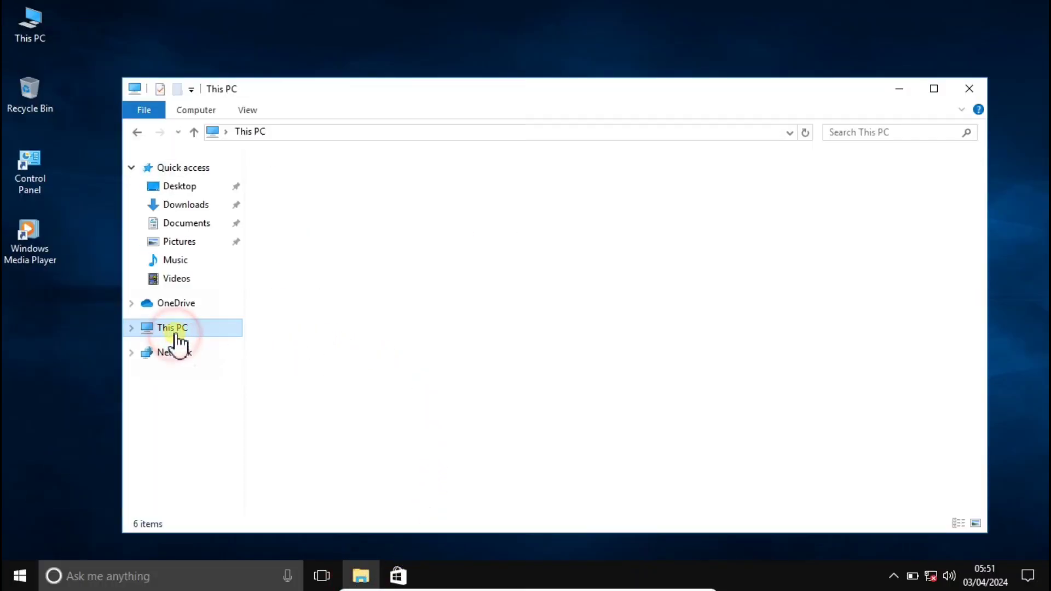
click(933, 88)
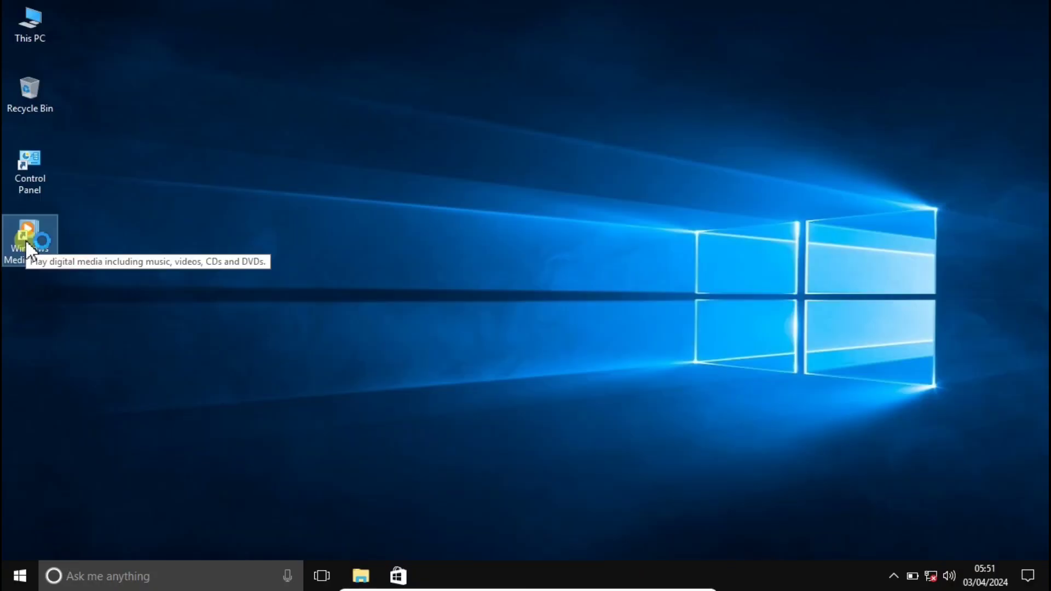
Open Windows Media Player from the desktop and finish its initial setup with the recommended settings
double_click(25, 239)
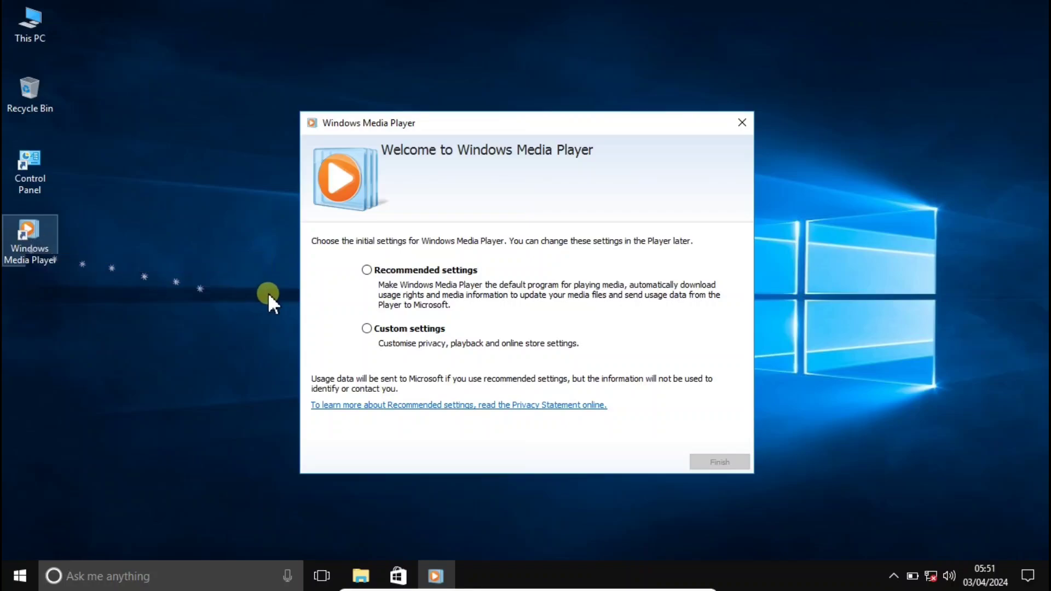
click(394, 270)
click(716, 461)
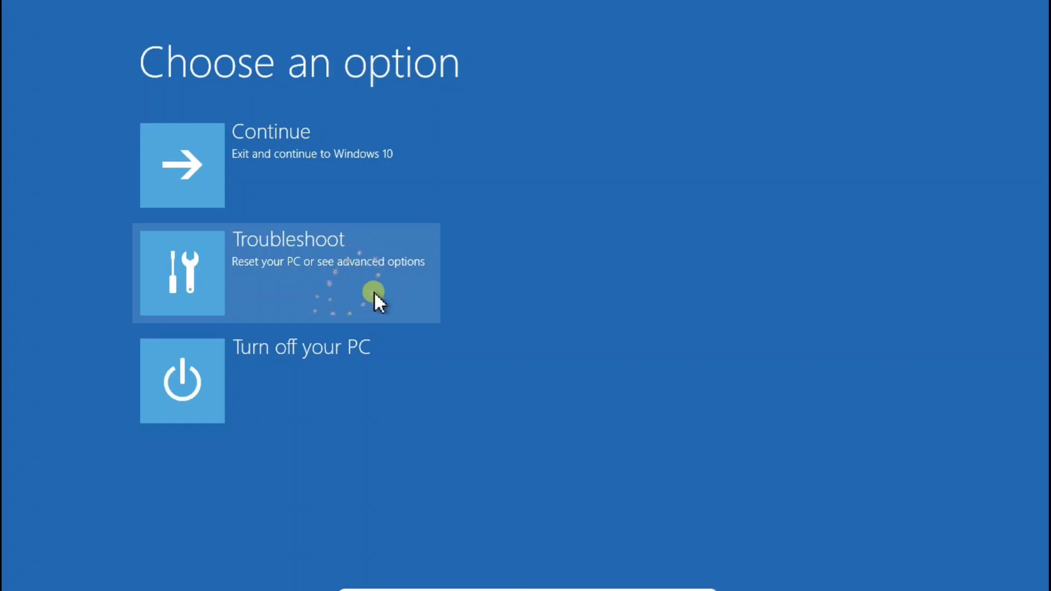
Restart the PC through the advanced troubleshooting Start-up Settings and choose Enable Safe Mode
click(340, 272)
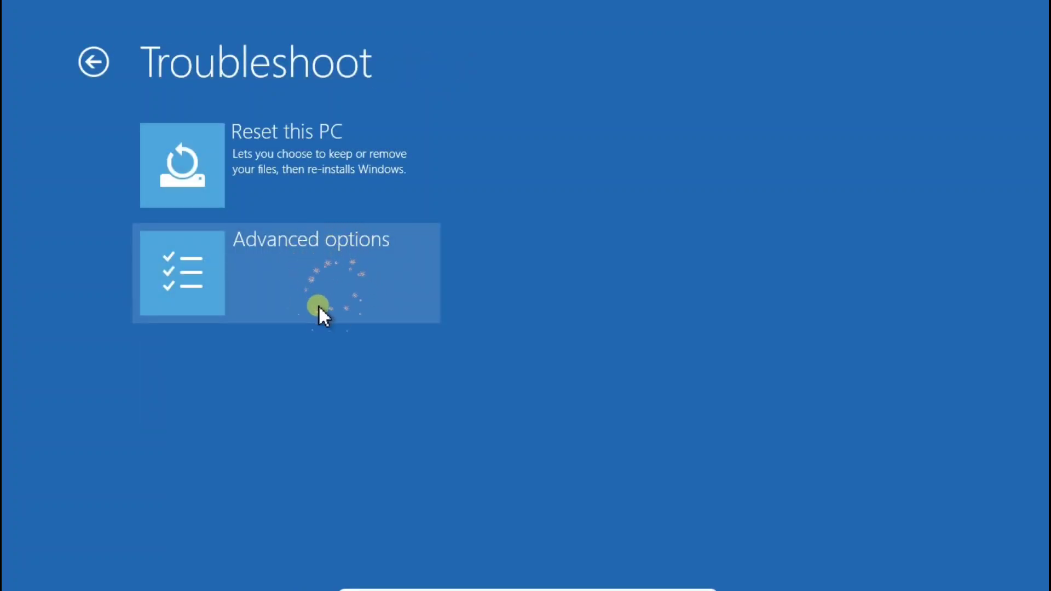
click(313, 262)
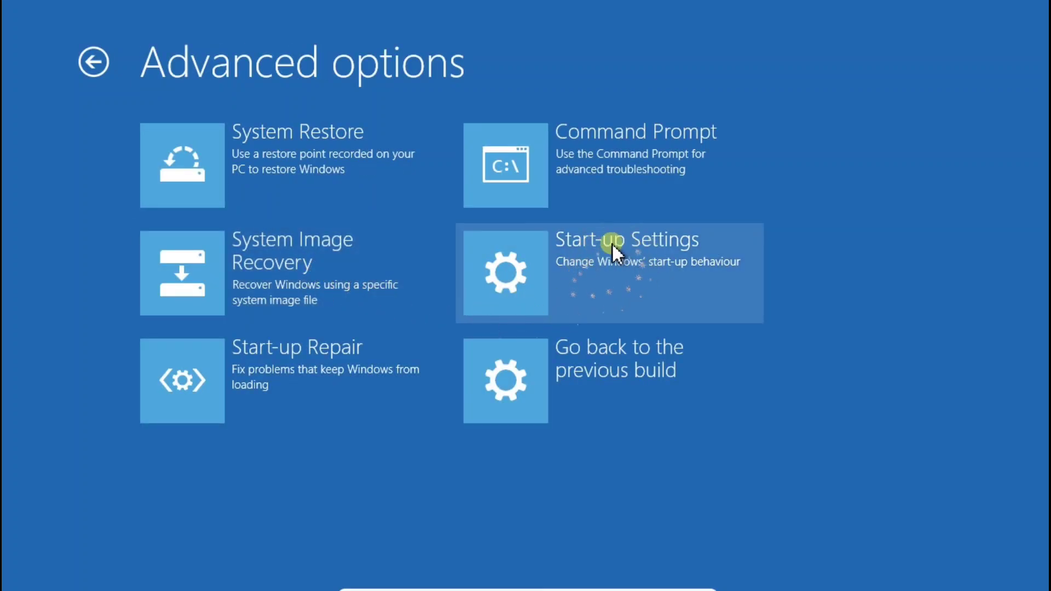
click(645, 281)
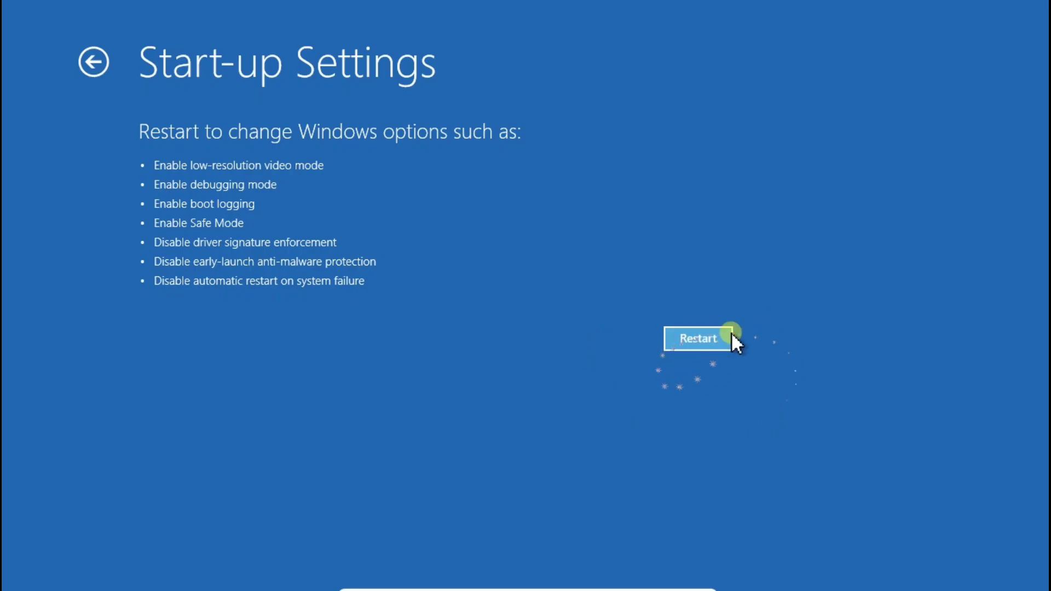
click(701, 338)
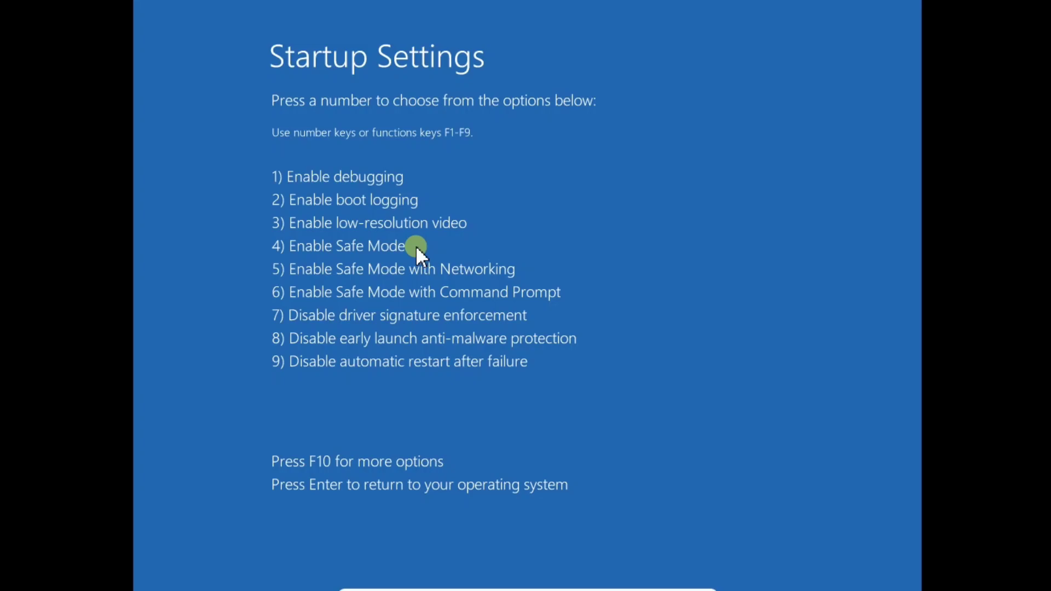
key(4)
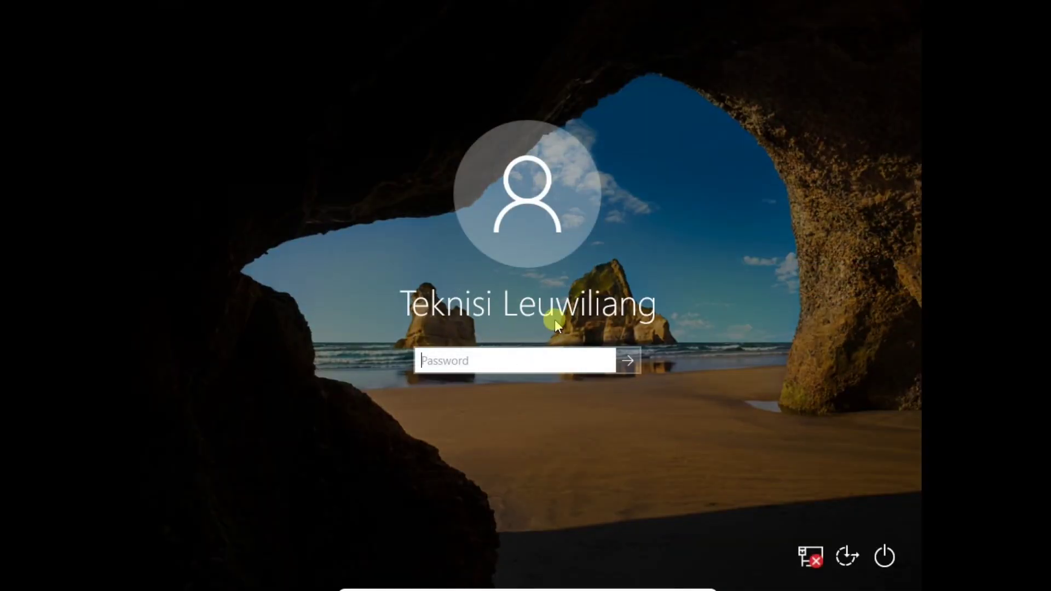
Sign in to Windows with the account password and refresh the Safe Mode desktop
text(•••••••)
key(Return)
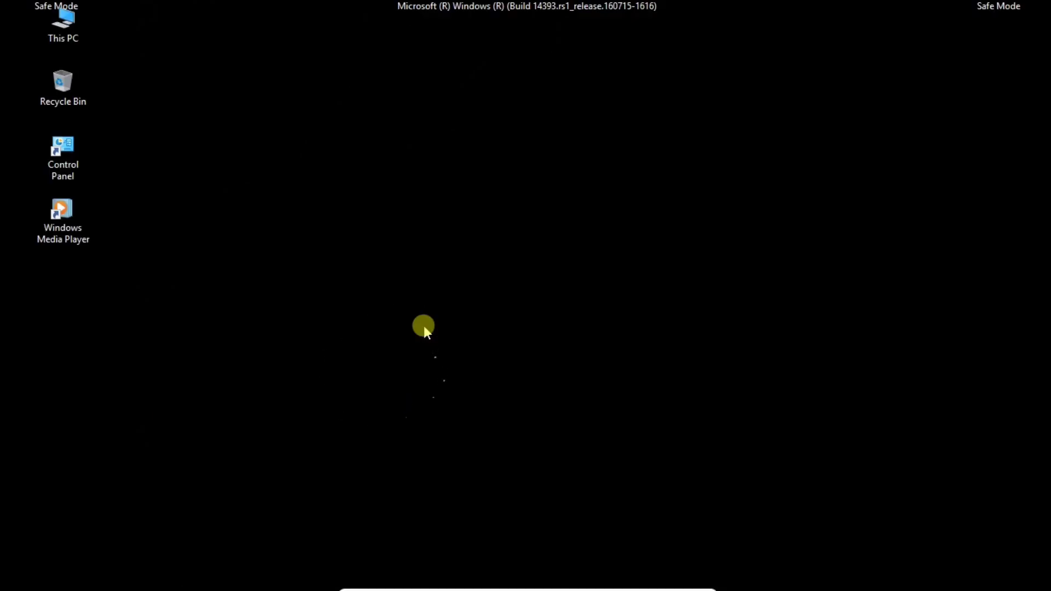
right_click(423, 294)
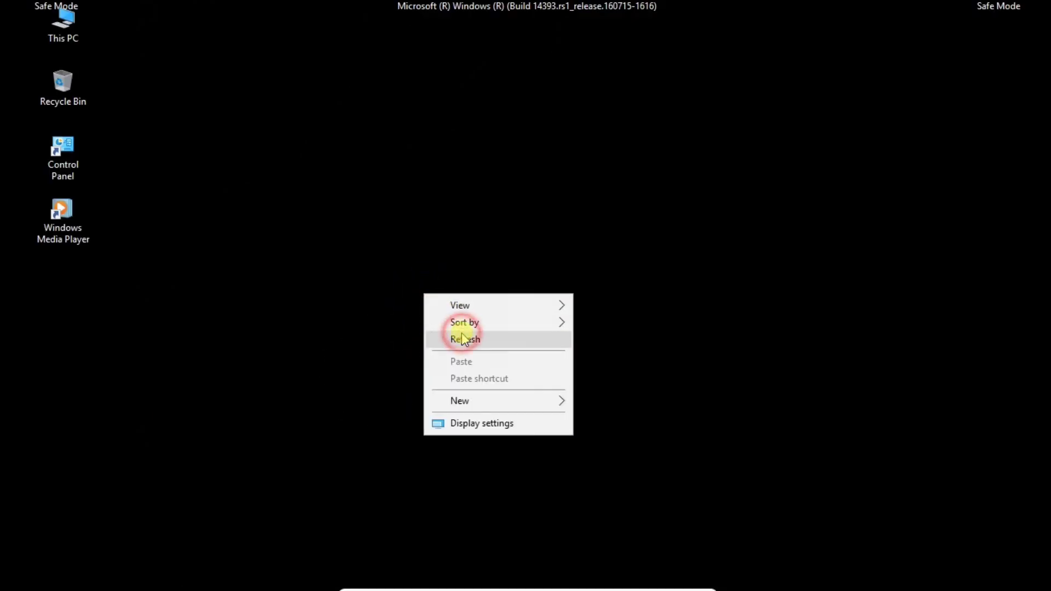
click(470, 335)
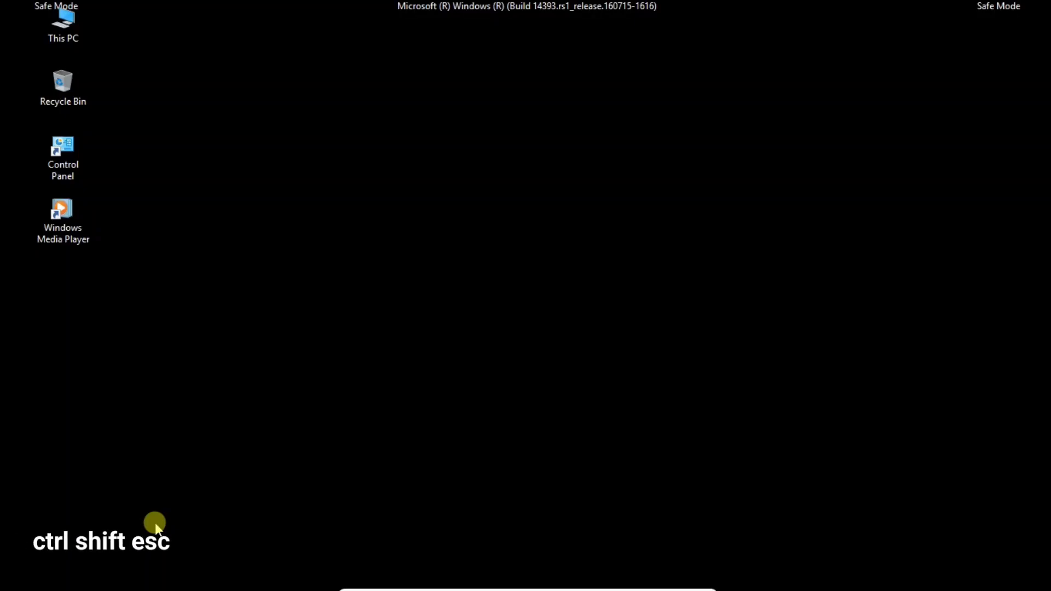
Restart the Windows Explorer process from the detailed process list in Task Manager
key(ctrl+shift+Escape)
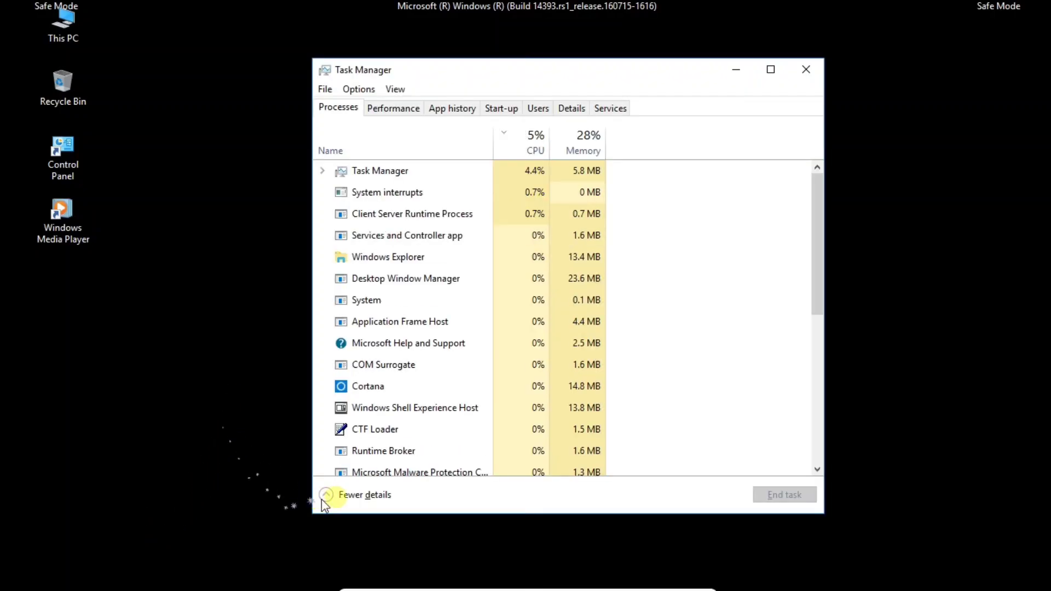
click(327, 495)
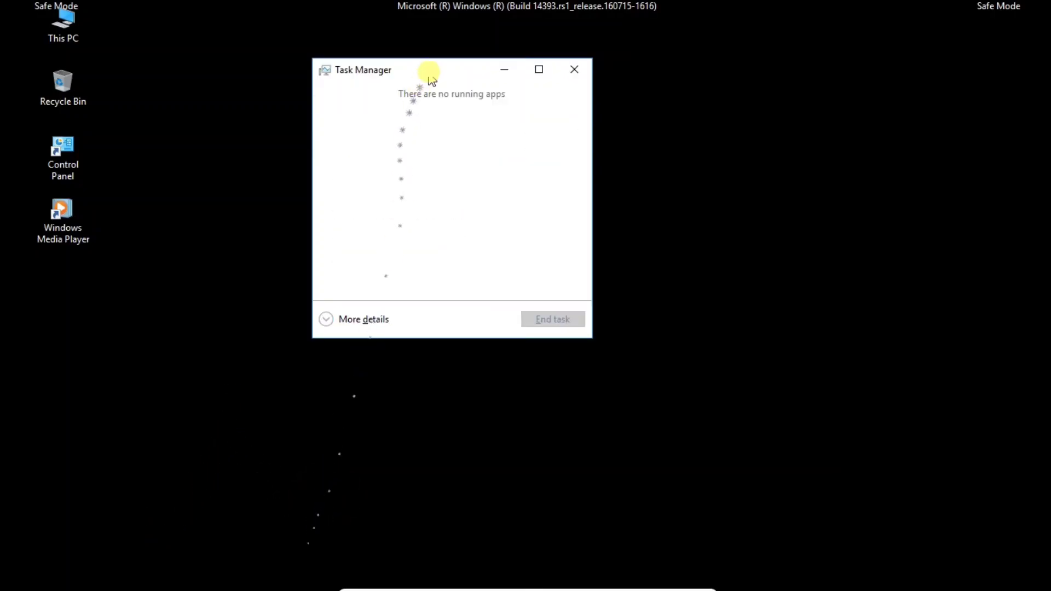
drag(432, 65, 496, 71)
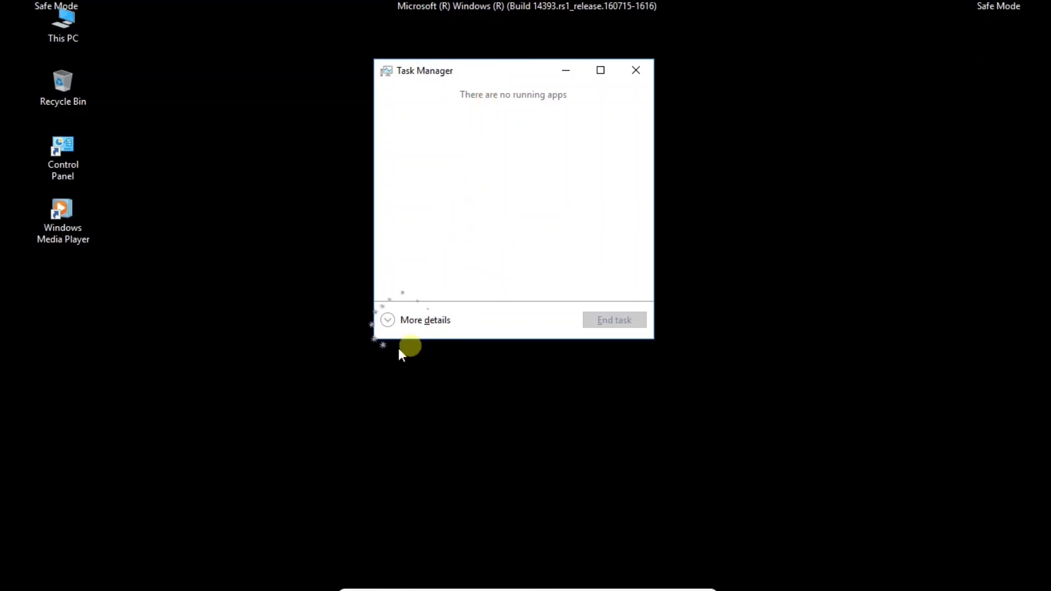
click(392, 318)
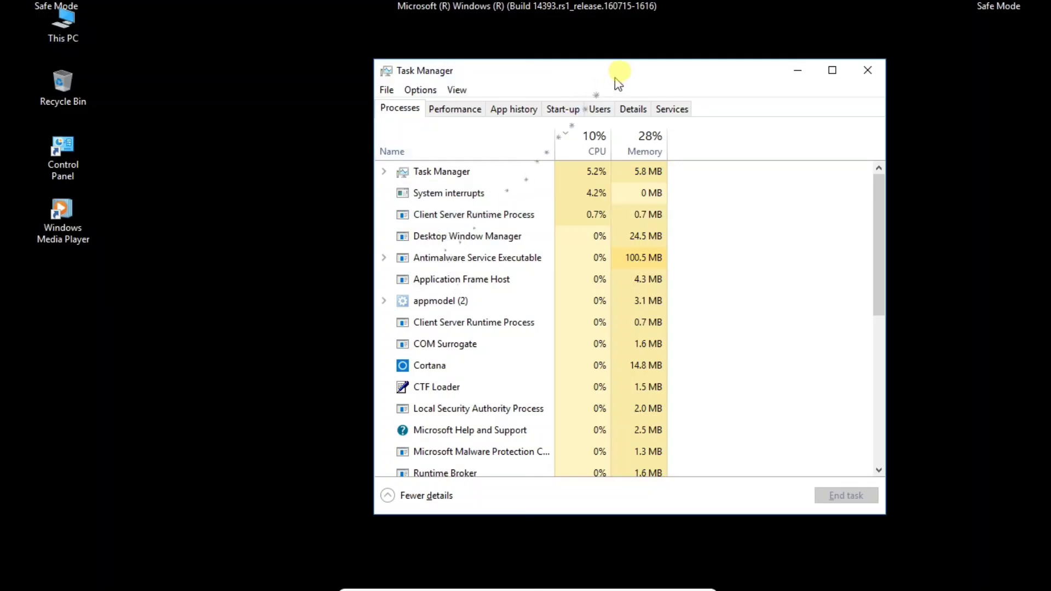
drag(624, 67, 517, 38)
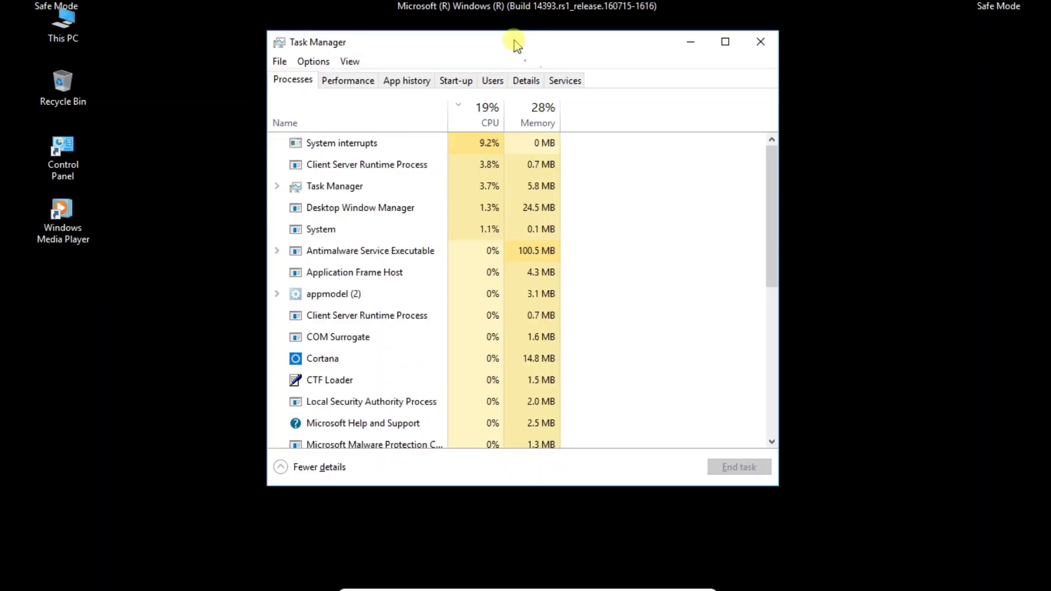
drag(762, 161, 749, 347)
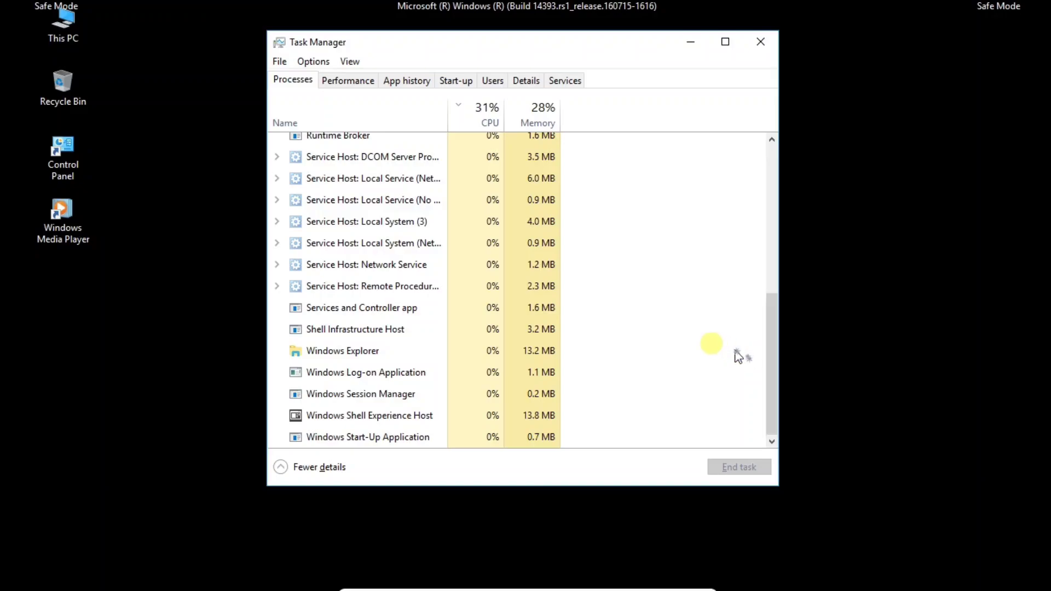
click(341, 353)
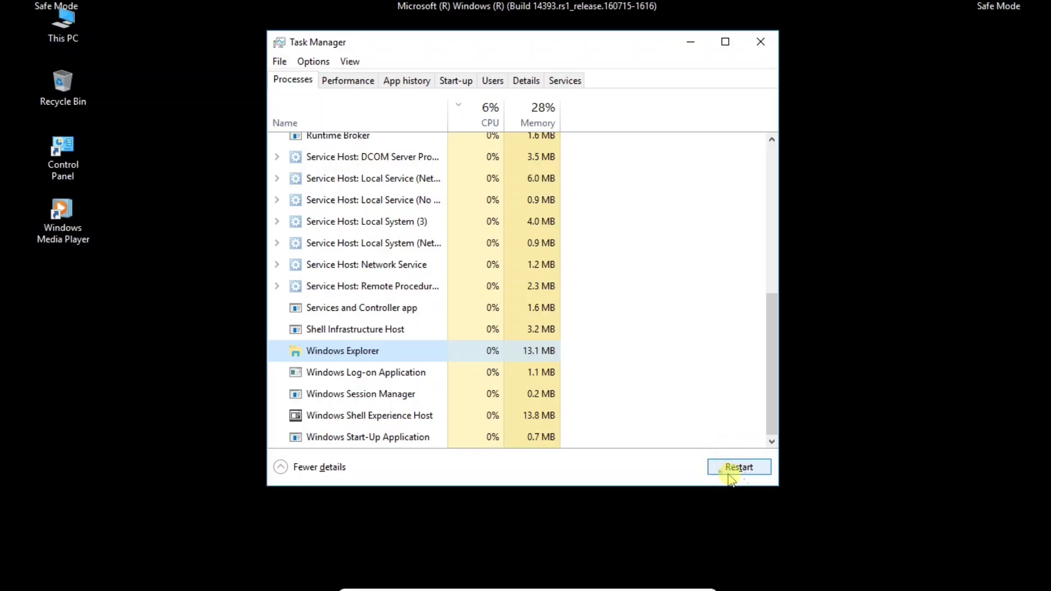
click(730, 469)
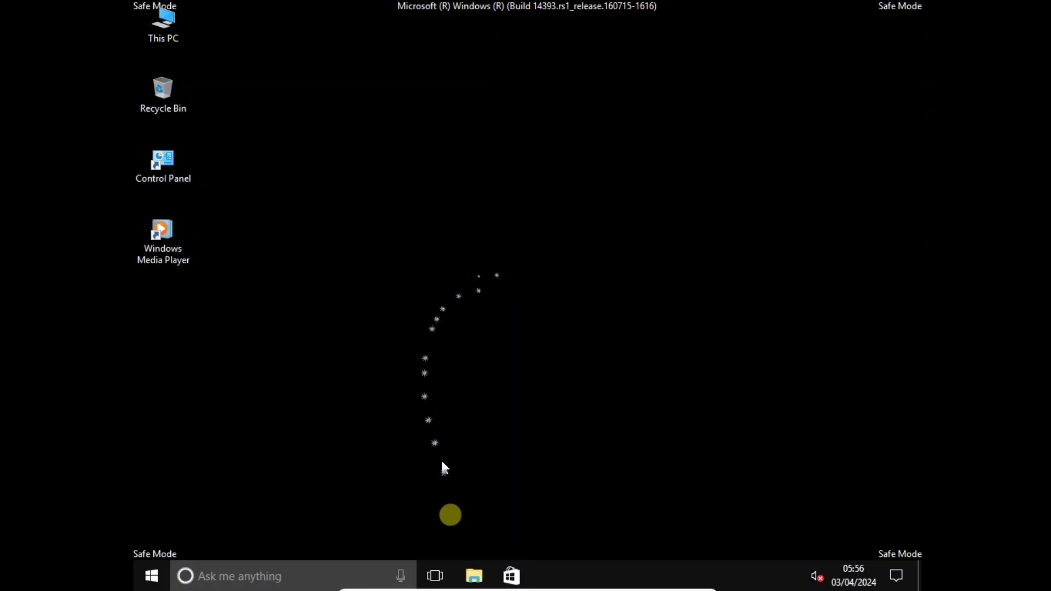
Open Computer Management for This PC from File Explorer and show Device Manager
click(472, 576)
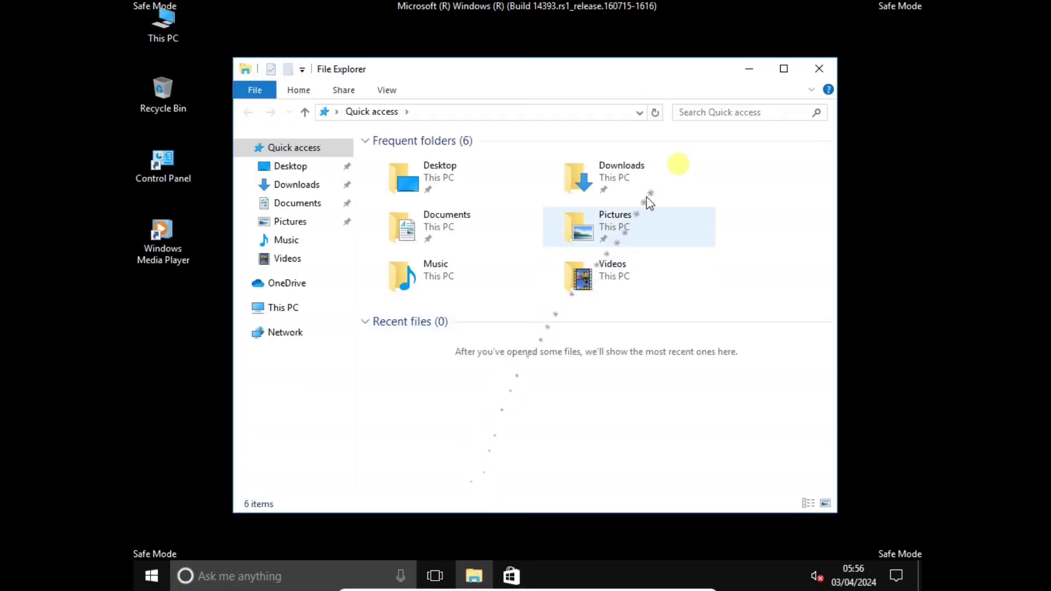
click(794, 68)
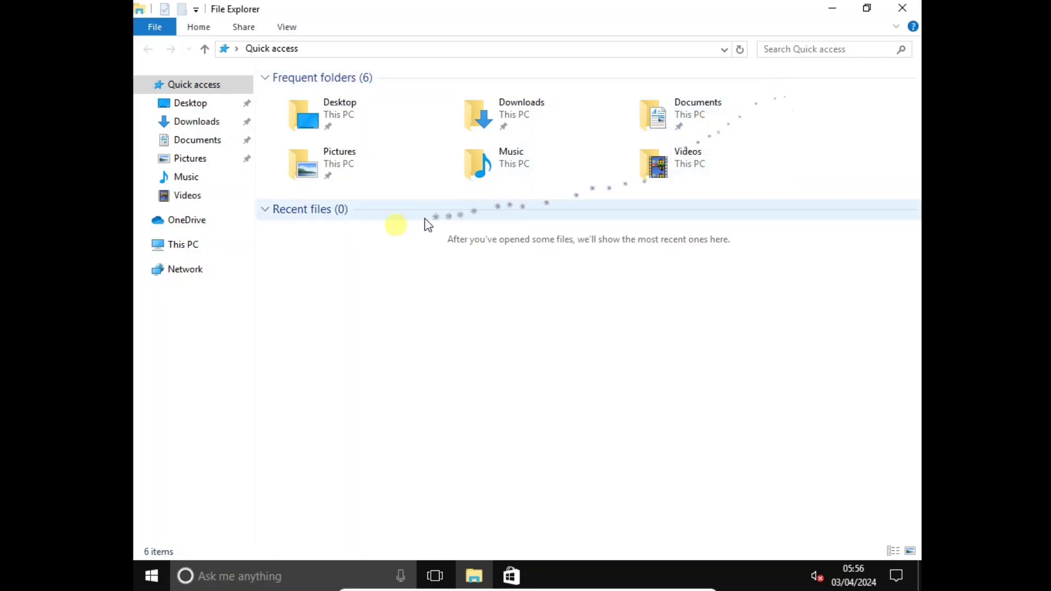
right_click(201, 246)
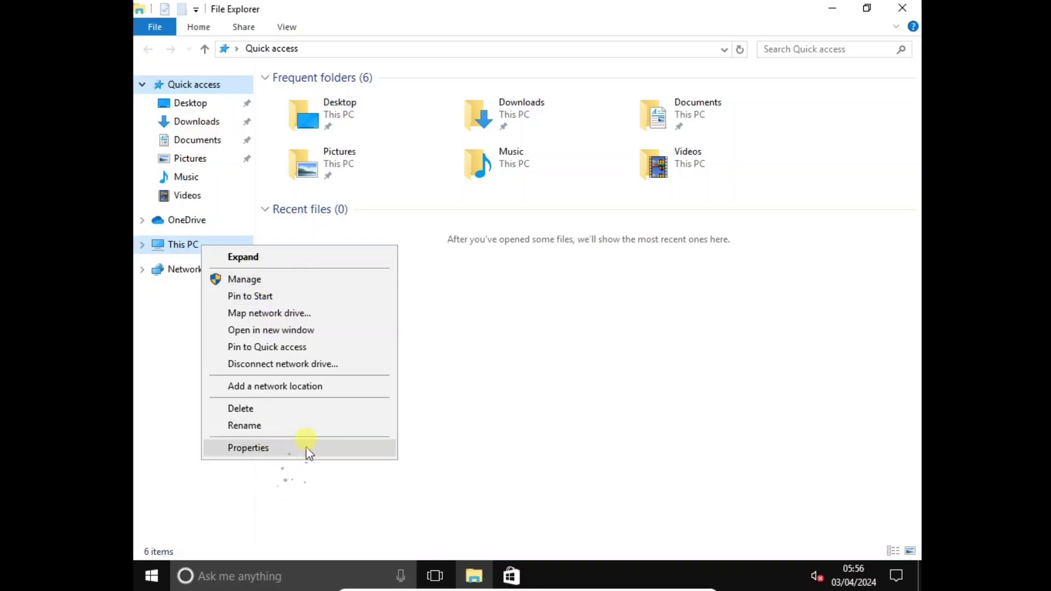
click(272, 281)
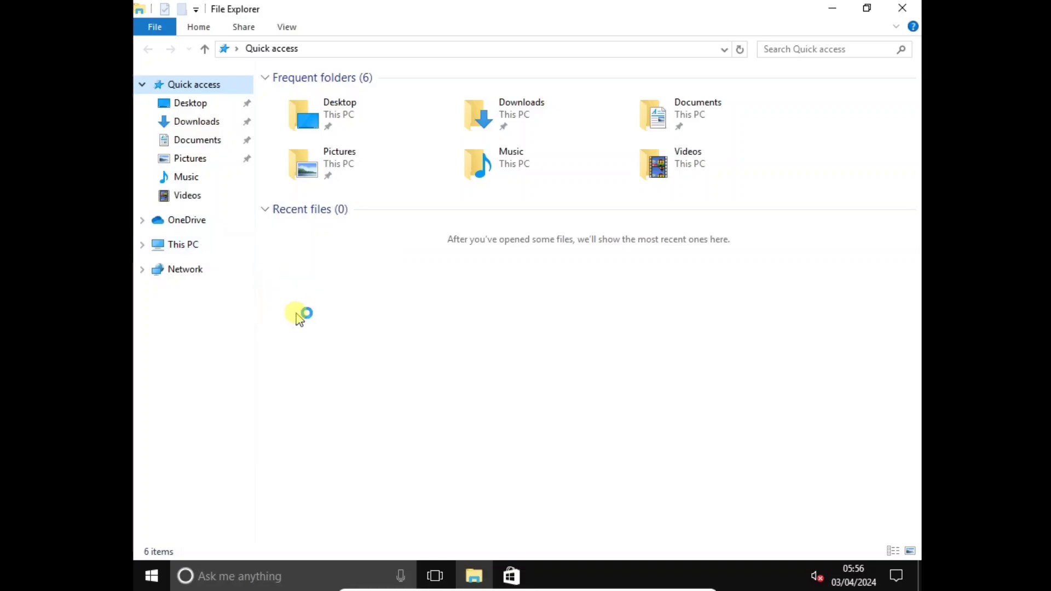
click(327, 305)
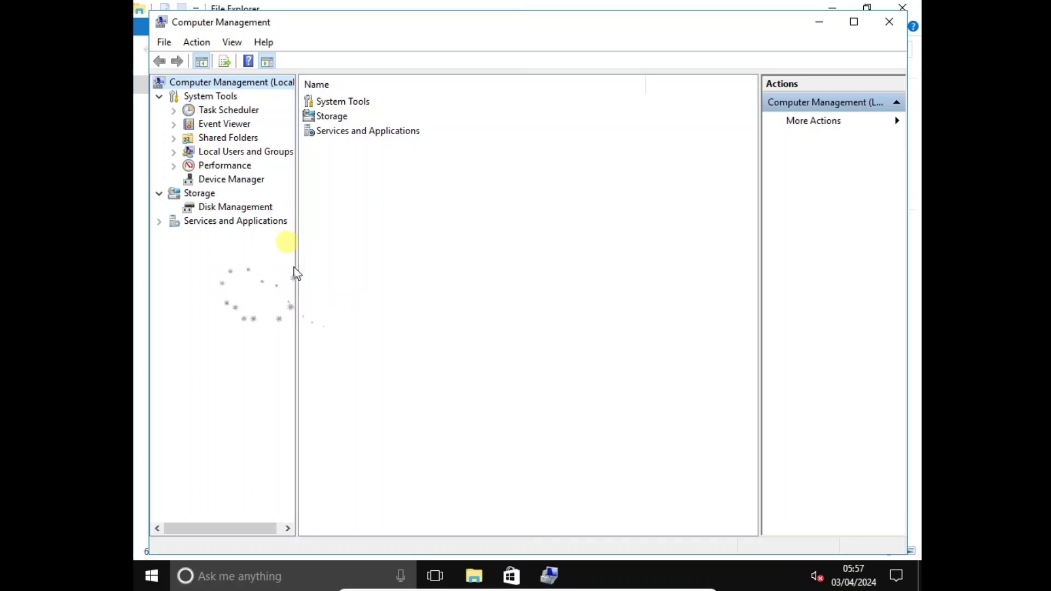
click(262, 183)
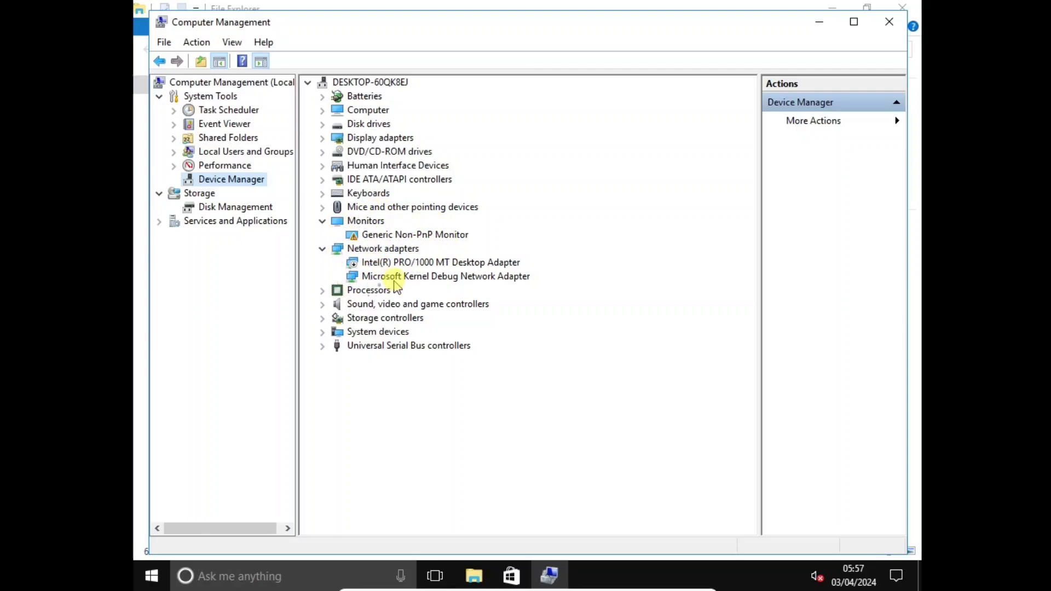
Expand the display adapters and look at the driver actions available for the VirtualBox Graphics Adapter (WDDM), including Uninstall
click(322, 138)
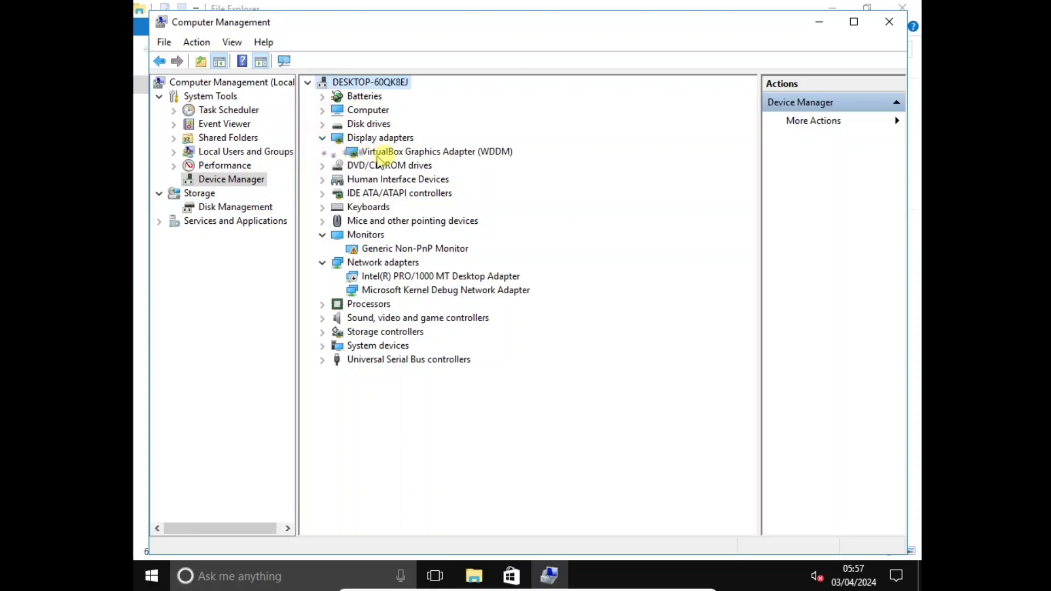
click(425, 153)
right_click(426, 154)
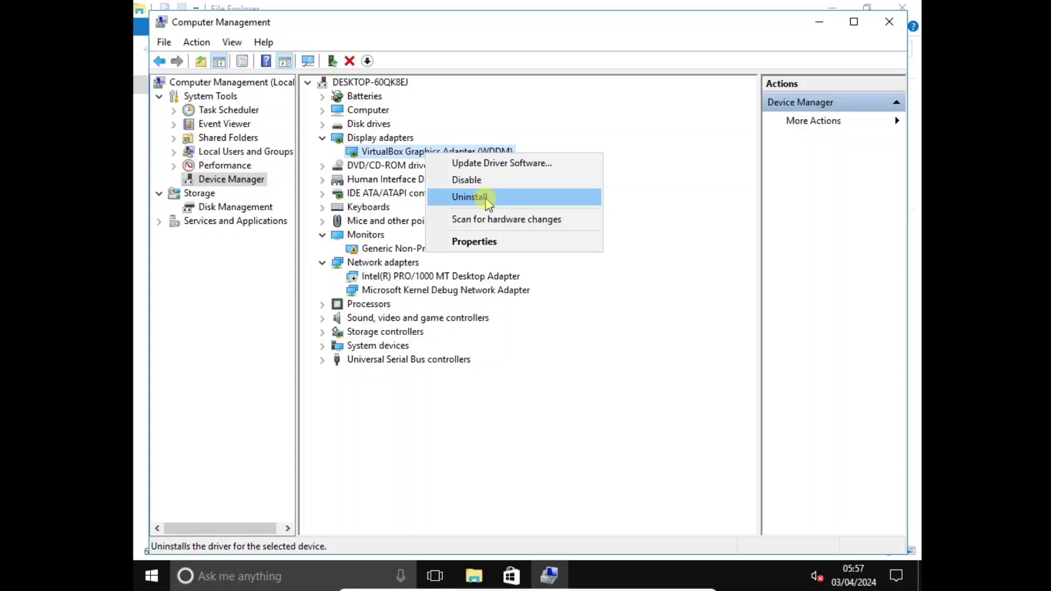
click(669, 201)
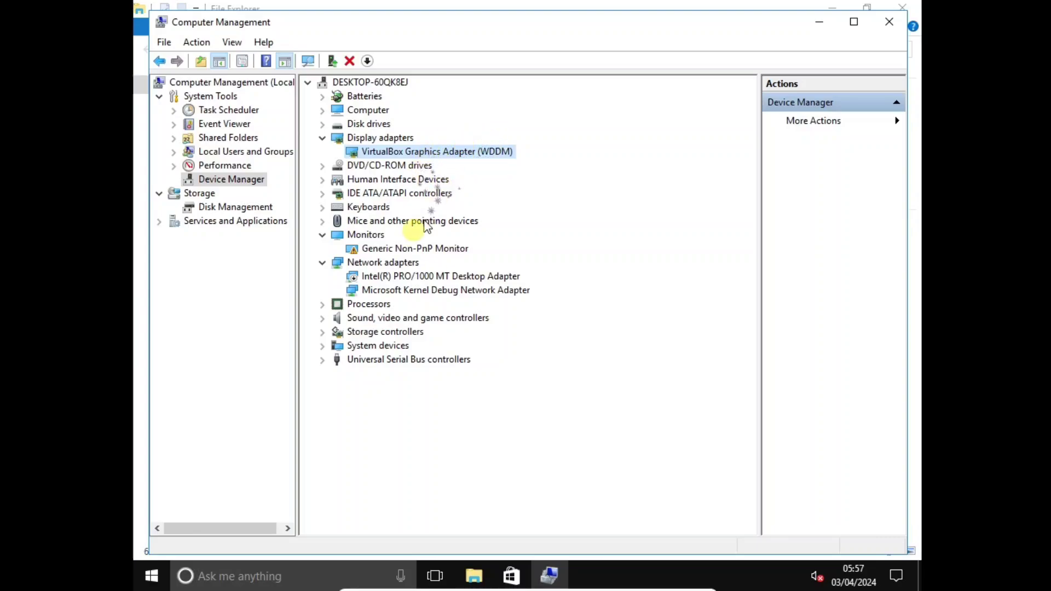
Uninstall the Generic Non-PnP Monitor device from the Monitors category
click(383, 249)
right_click(390, 249)
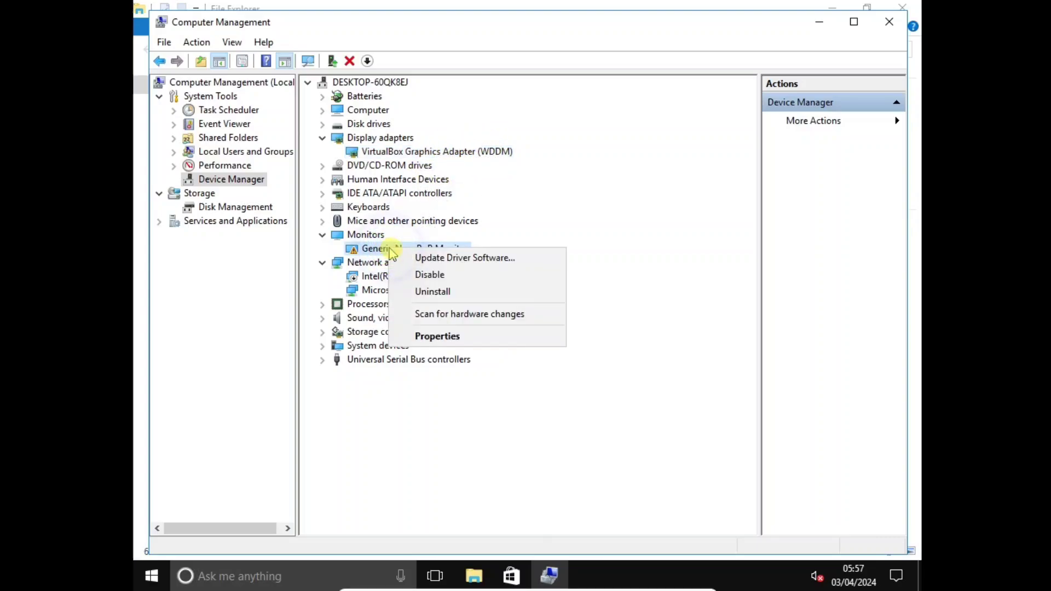
click(444, 291)
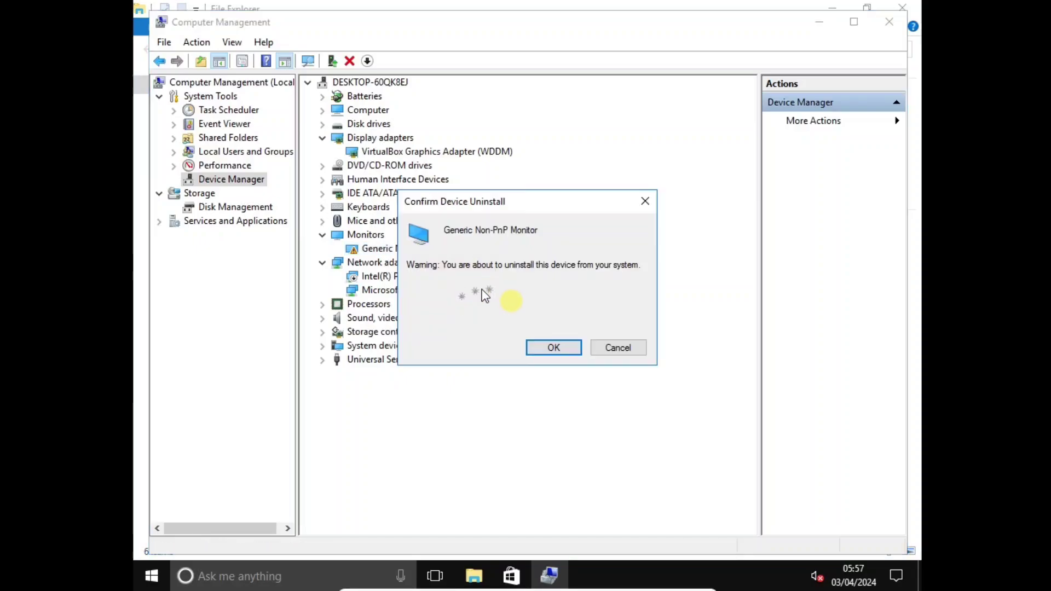
click(540, 350)
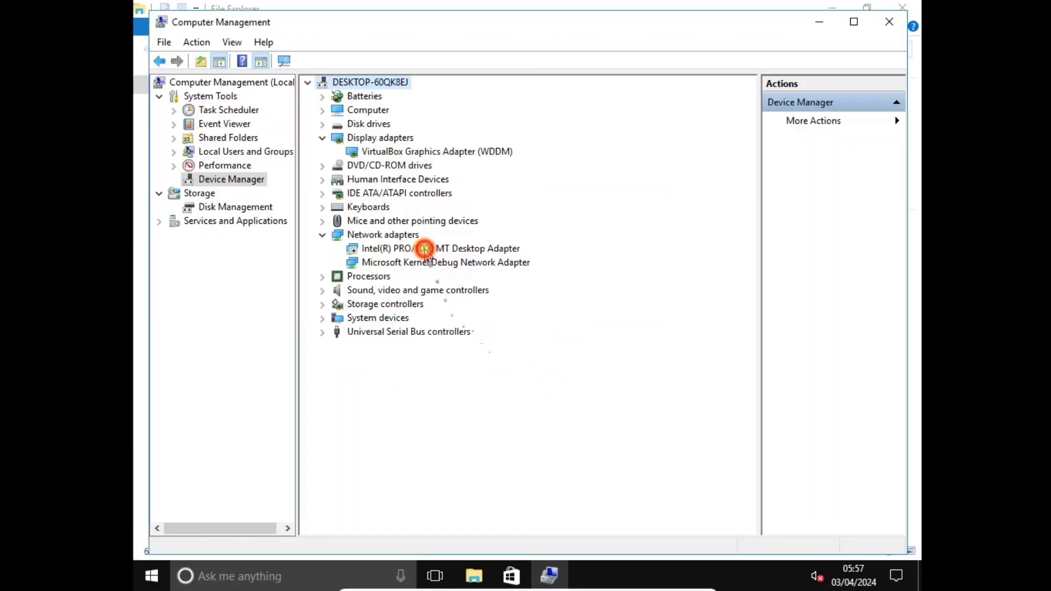
Uninstall the Intel(R) PRO/1000 MT Desktop Adapter from the network adapters, and close Computer Management and File Explorer
click(425, 249)
right_click(384, 251)
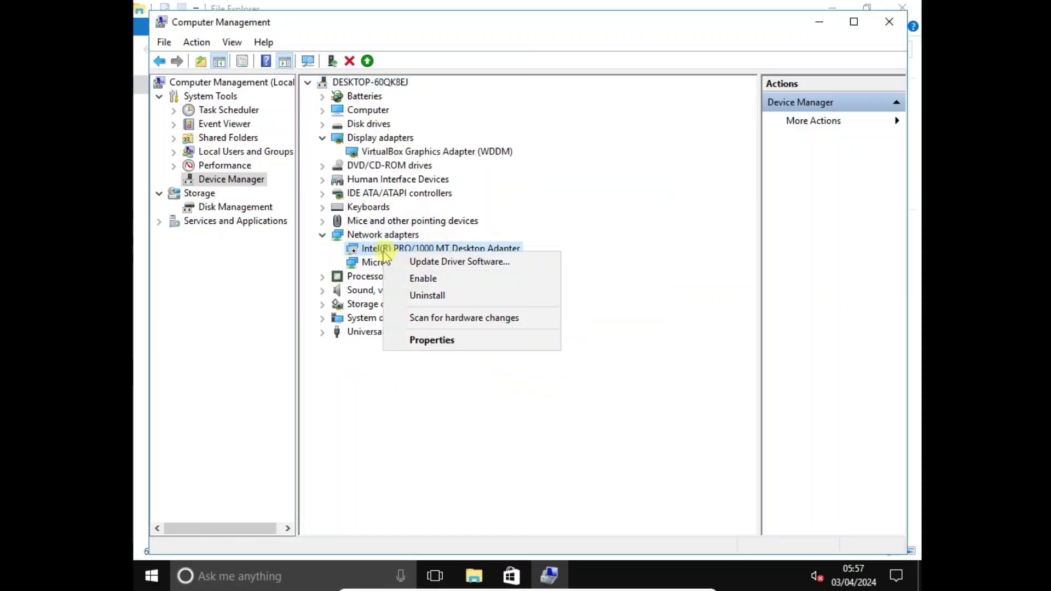
click(436, 296)
click(549, 348)
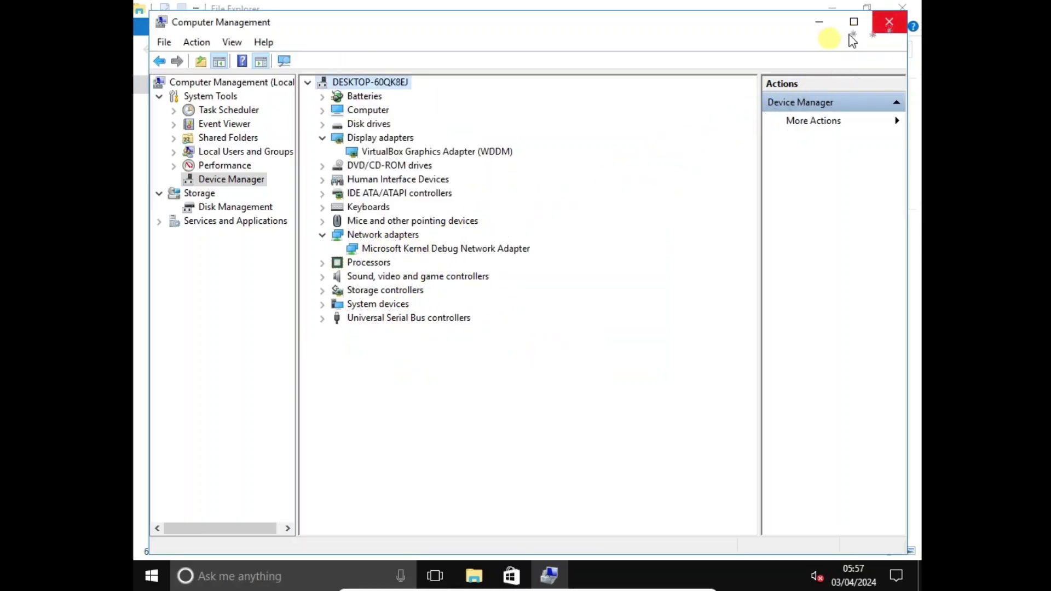
click(889, 21)
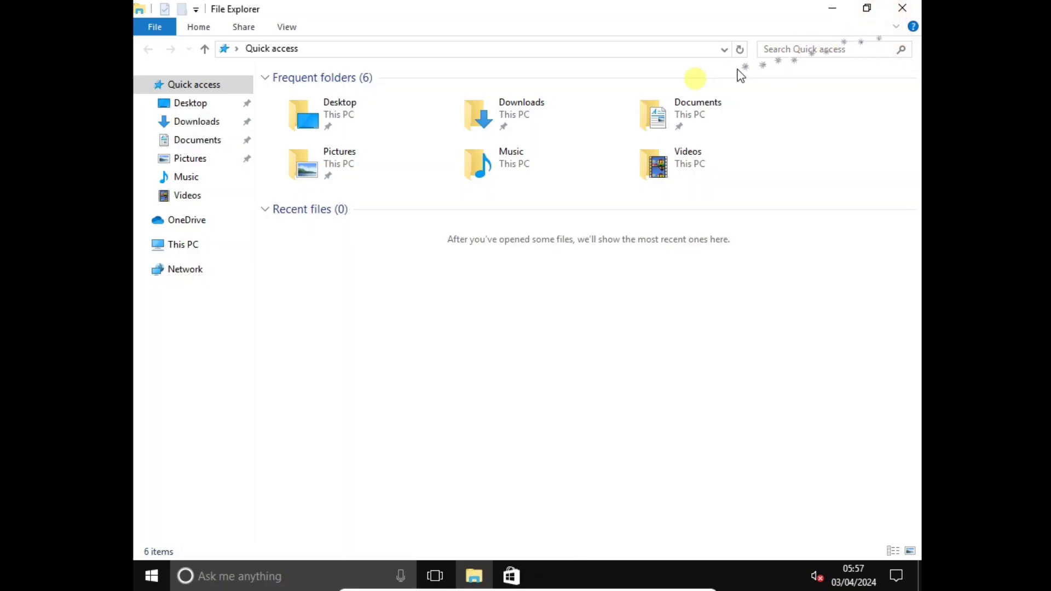
click(913, 6)
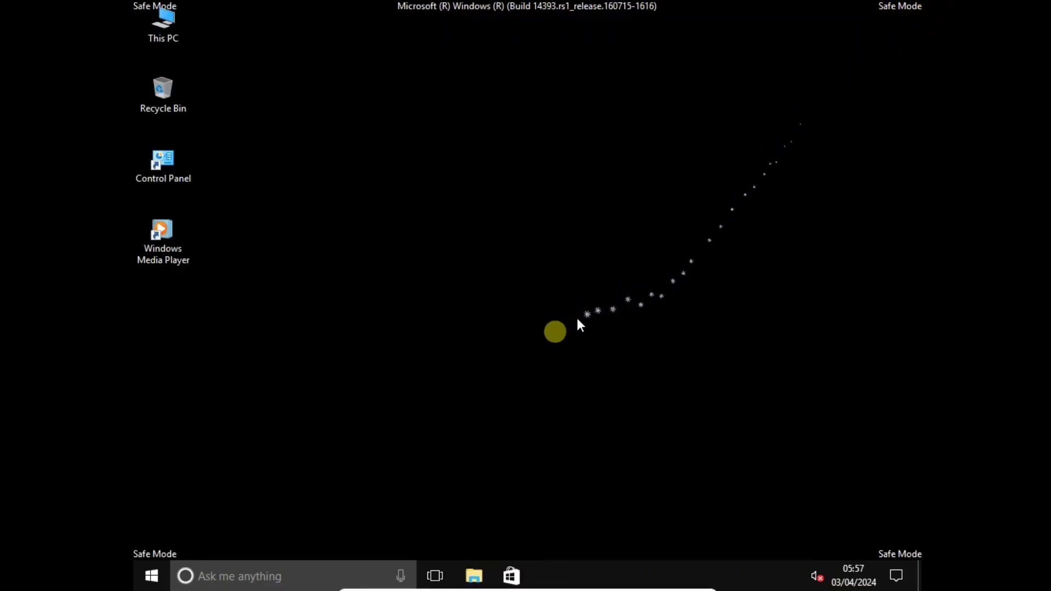
click(270, 577)
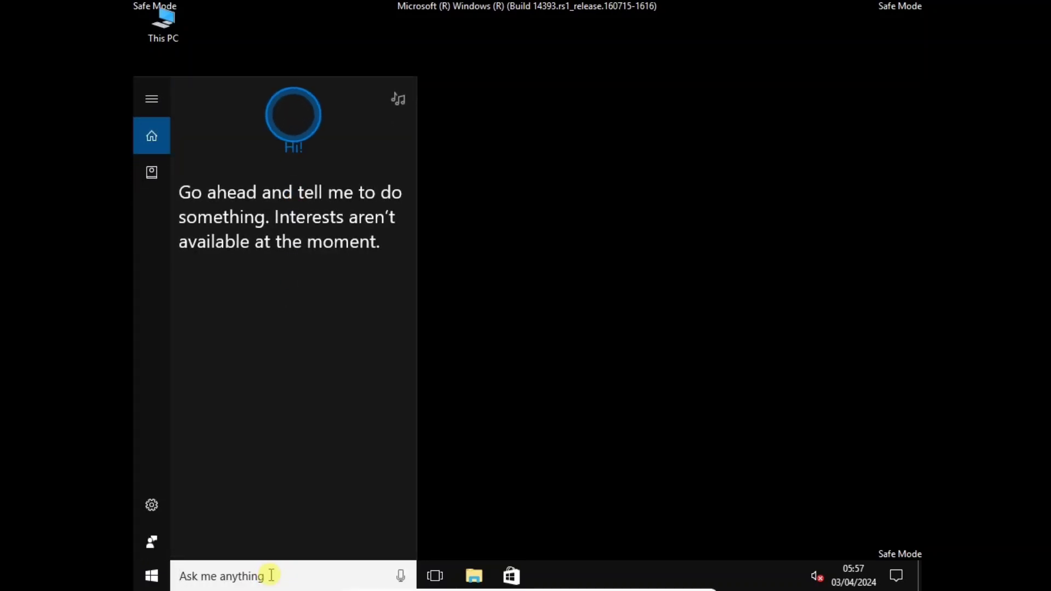
text(msconfig)
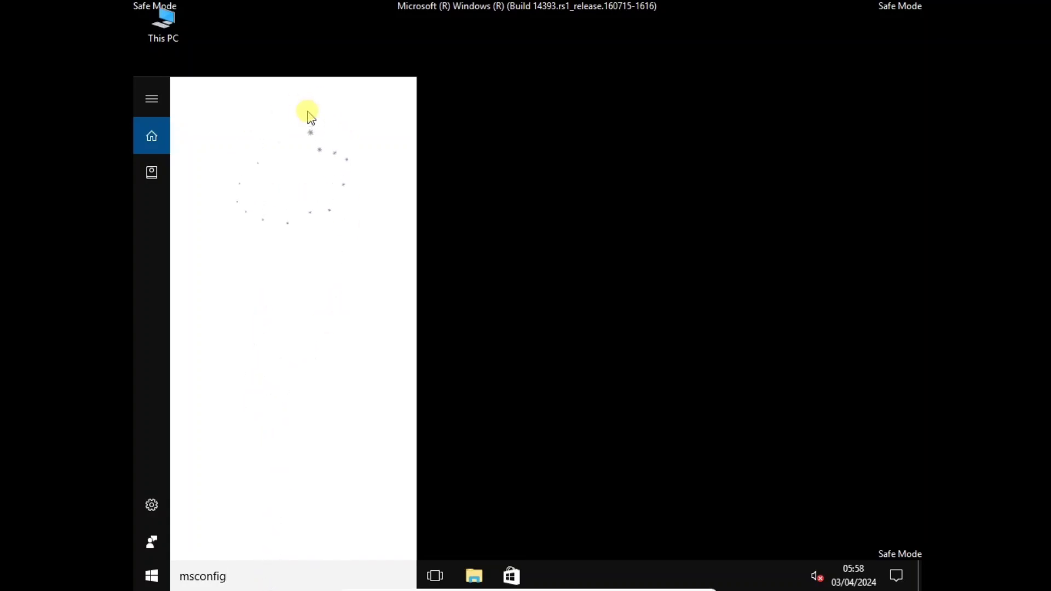
click(581, 351)
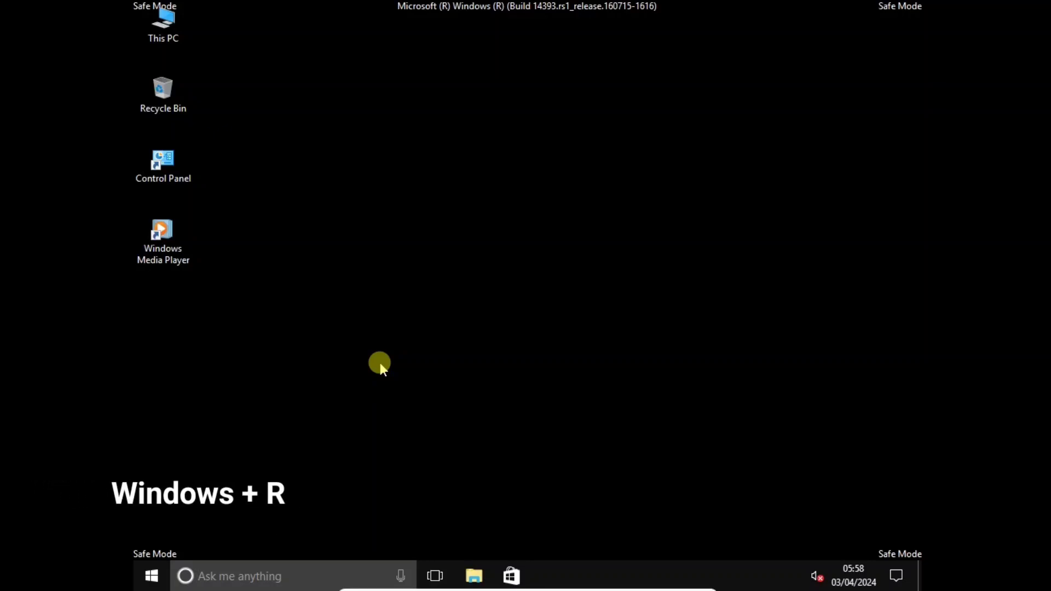
Open System Configuration by running msconfig from the Run dialog
key(super+r)
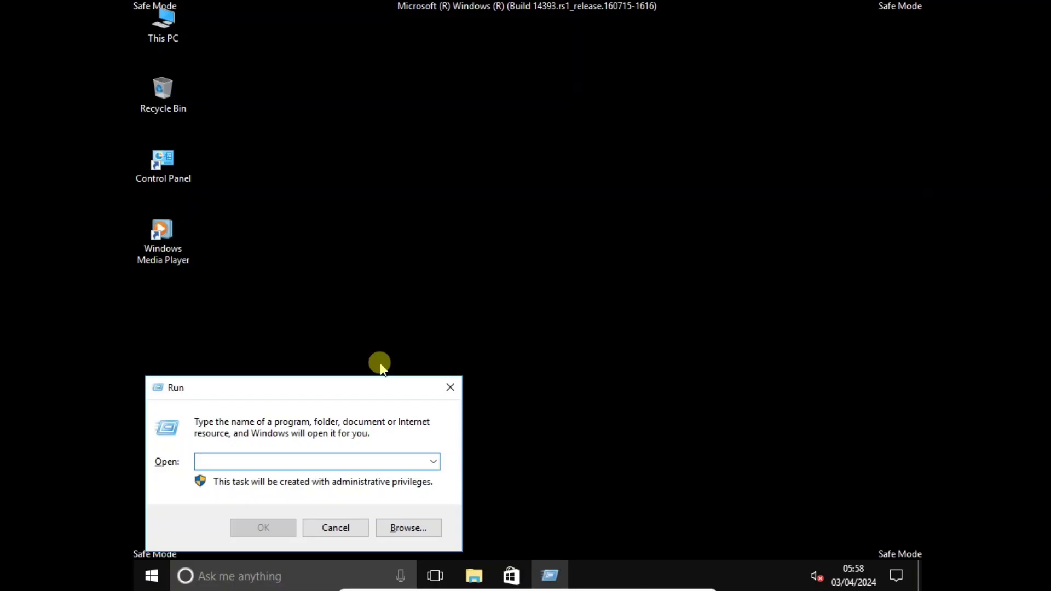
text(mso)
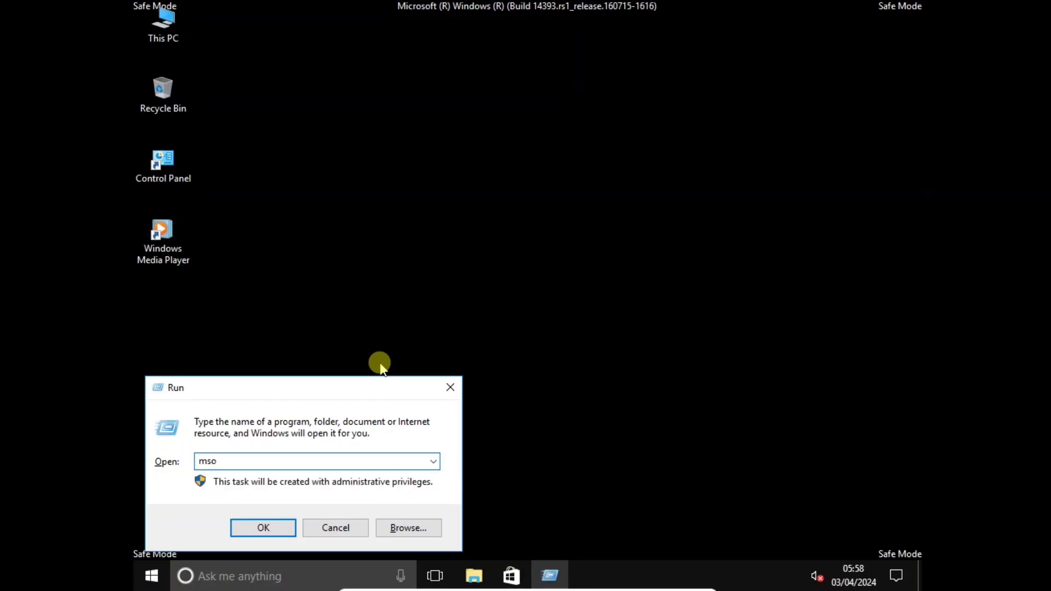
key(BackSpace)
text(config)
click(263, 530)
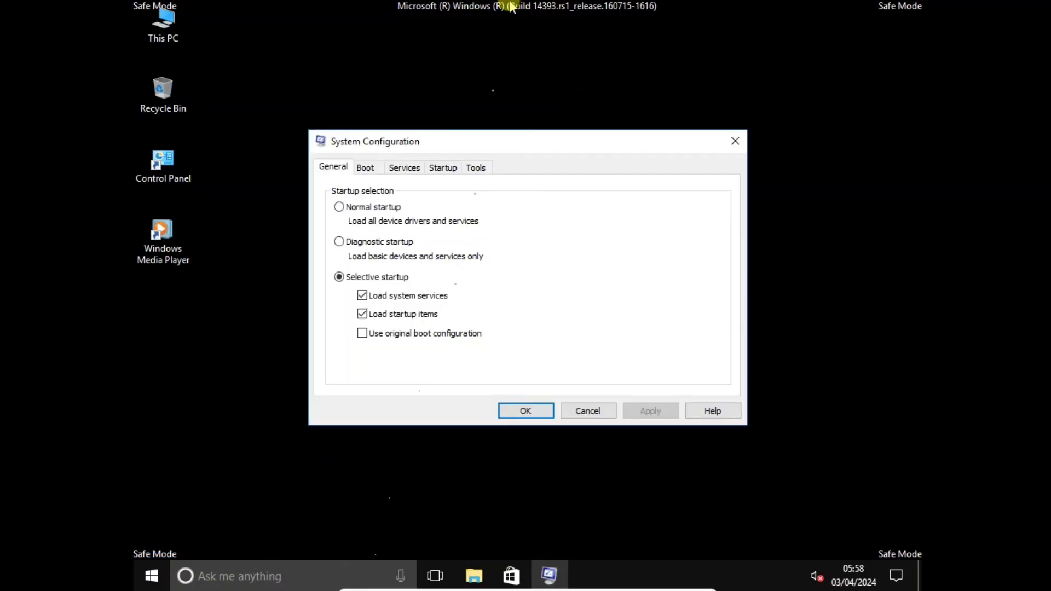
Set the startup selection to Normal startup and show the boot options for Windows 10
mouse_move(563, 18)
click(598, 9)
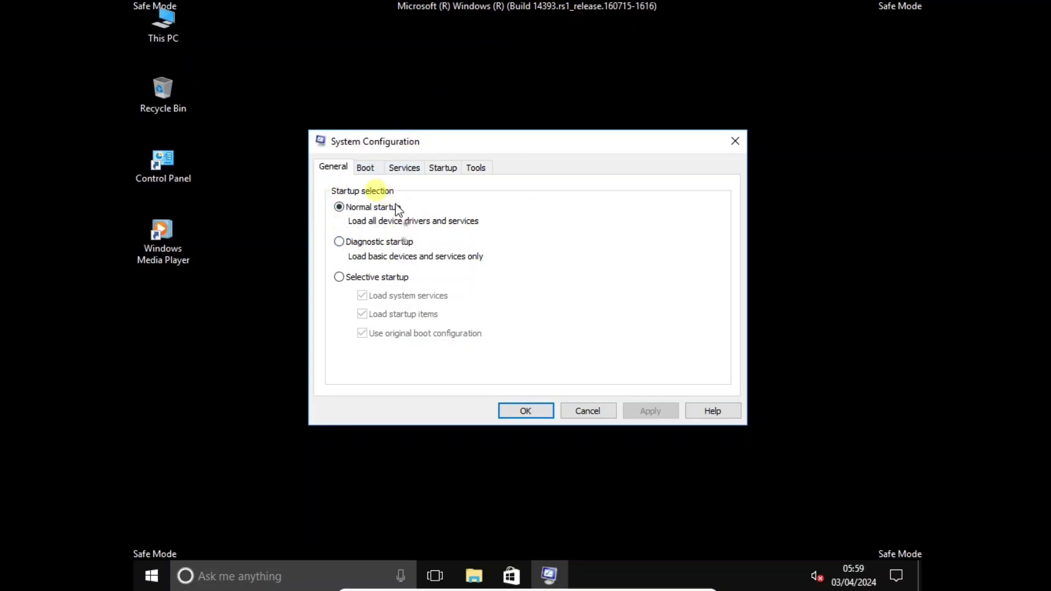
click(365, 167)
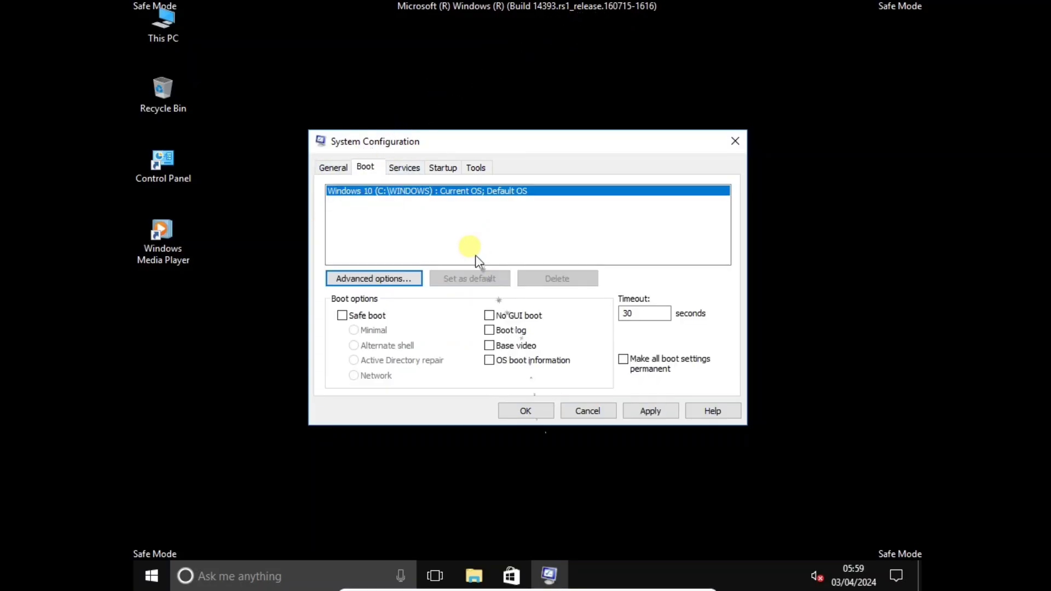
Hide all Microsoft services in System Configuration, try to disable all remaining services, and apply the changes
click(398, 174)
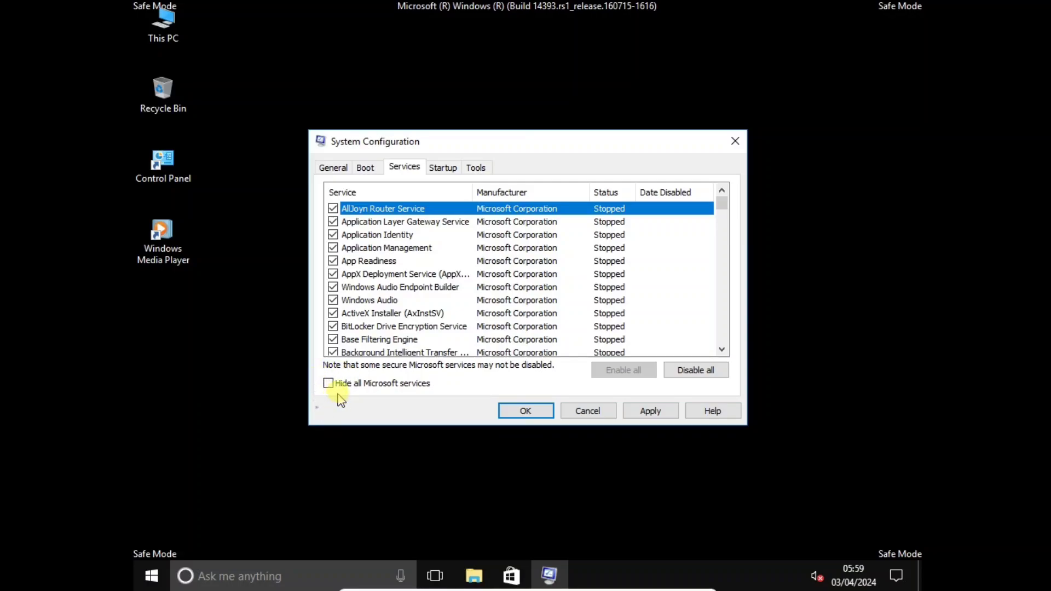
click(328, 384)
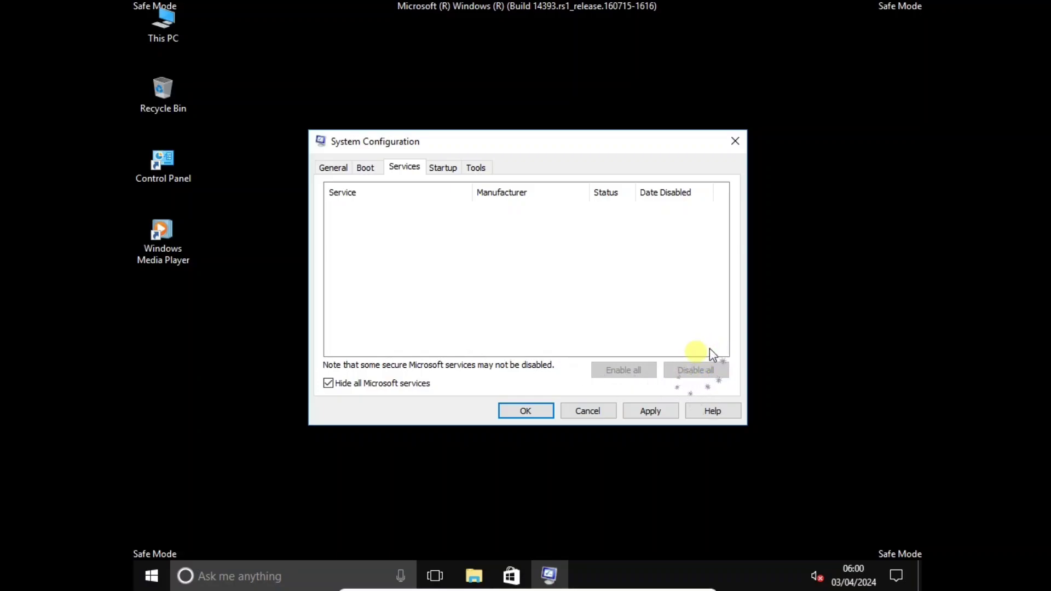
click(709, 369)
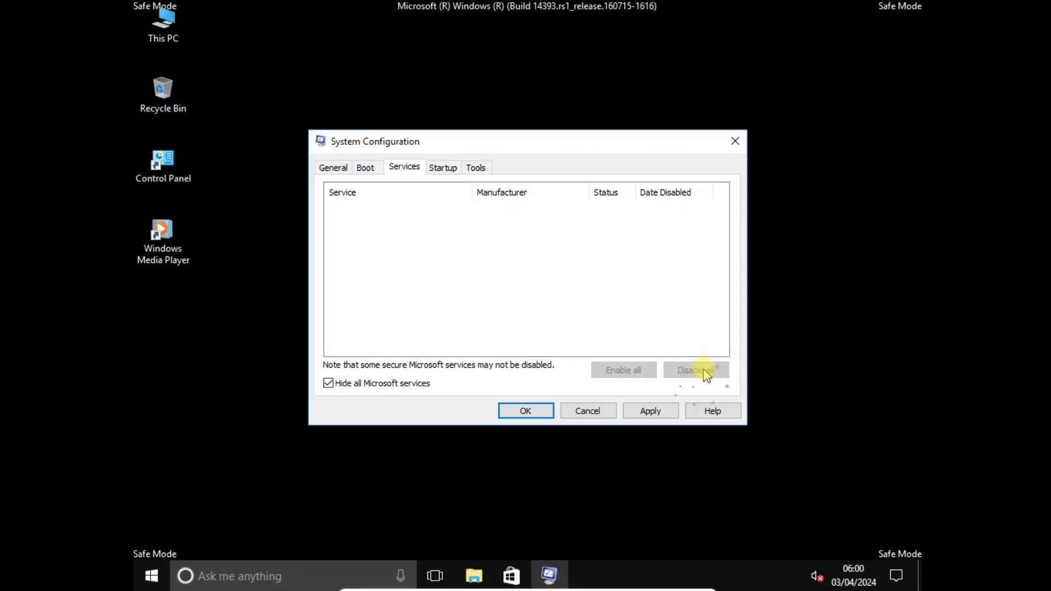
click(639, 412)
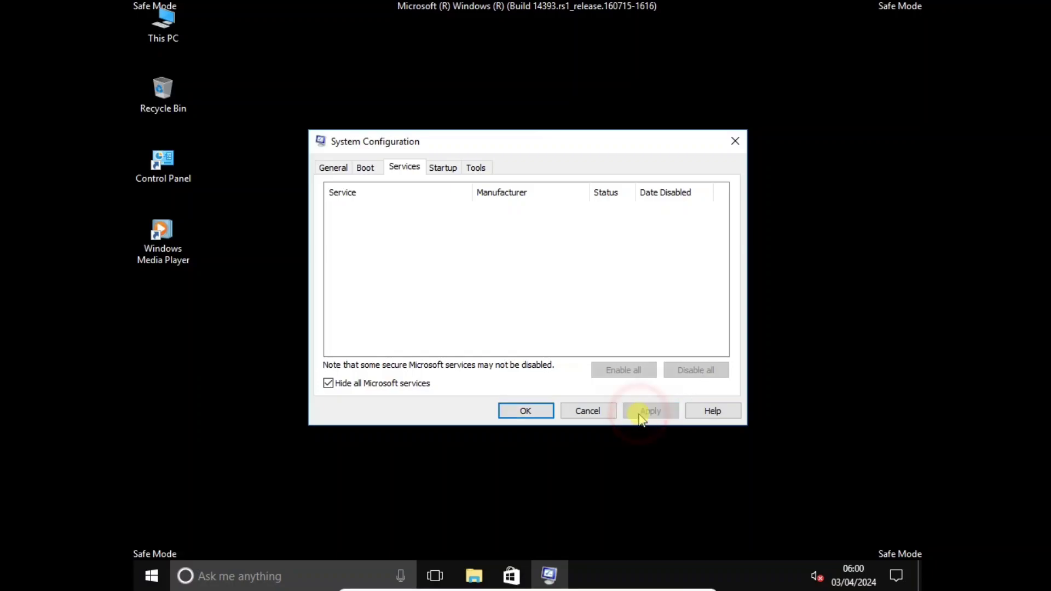
Confirm the System Configuration changes and restart the computer
click(512, 416)
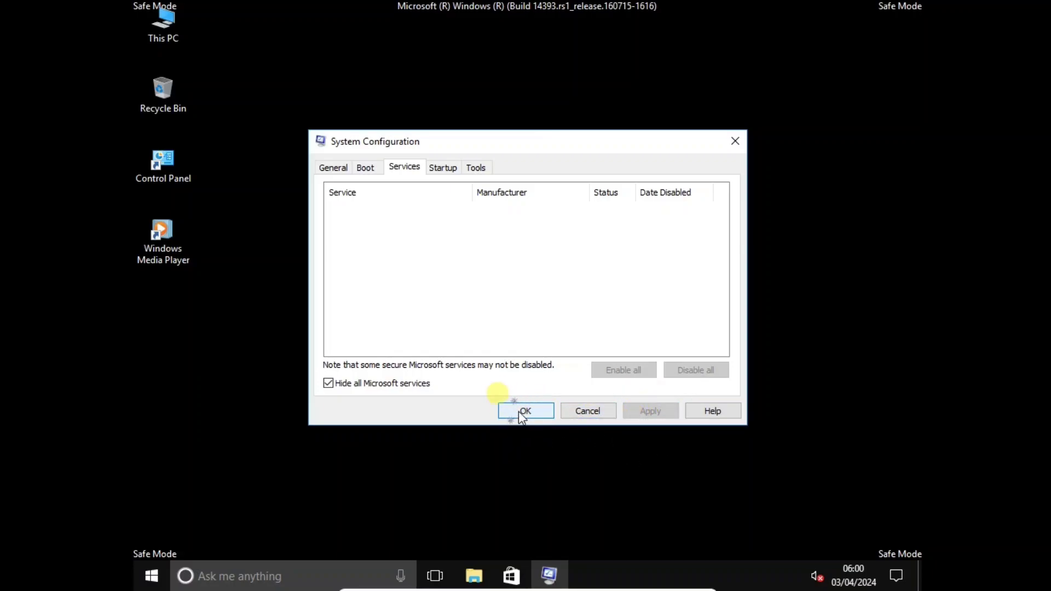
click(515, 414)
click(527, 412)
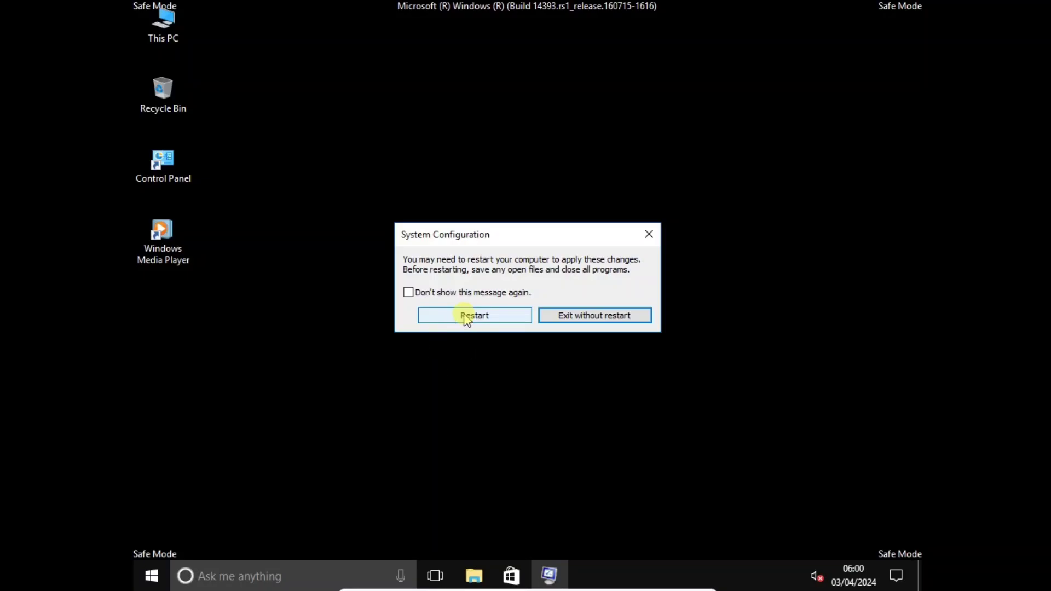
click(495, 320)
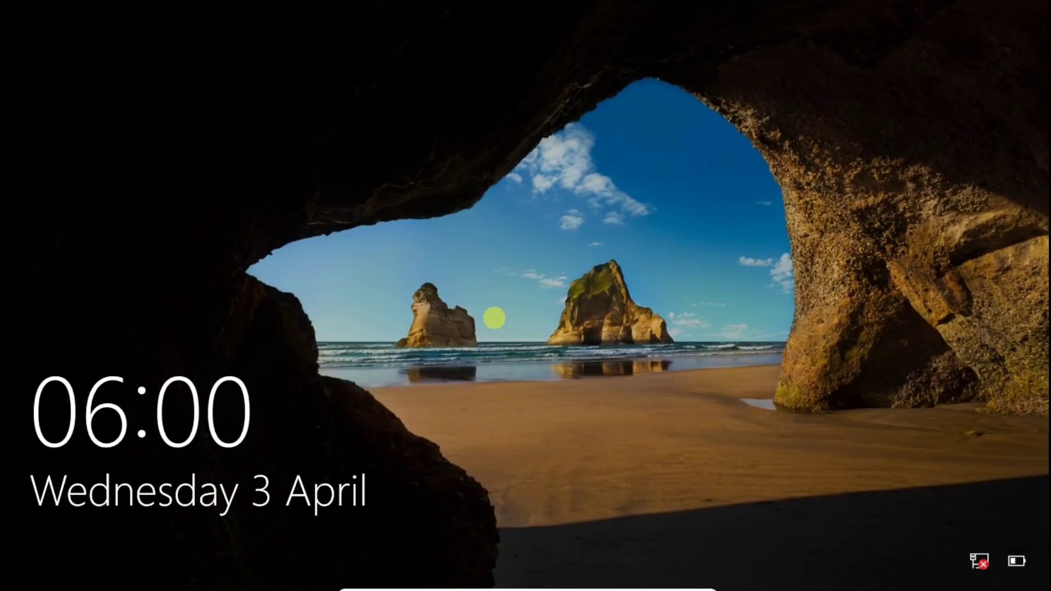
Sign in to Windows with the account password and refresh the desktop
click(494, 317)
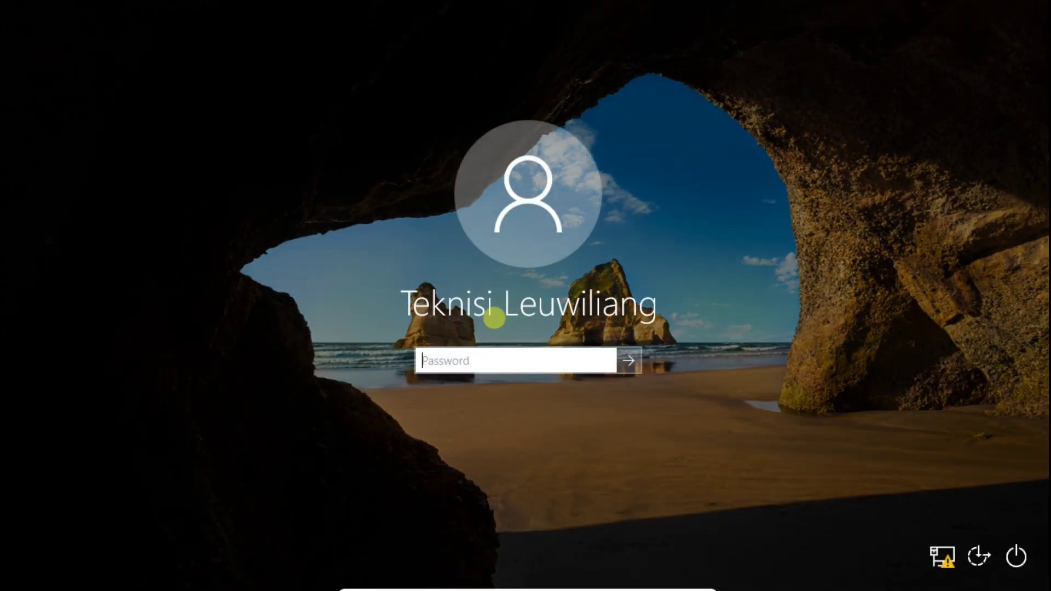
text(••••••)
key(Return)
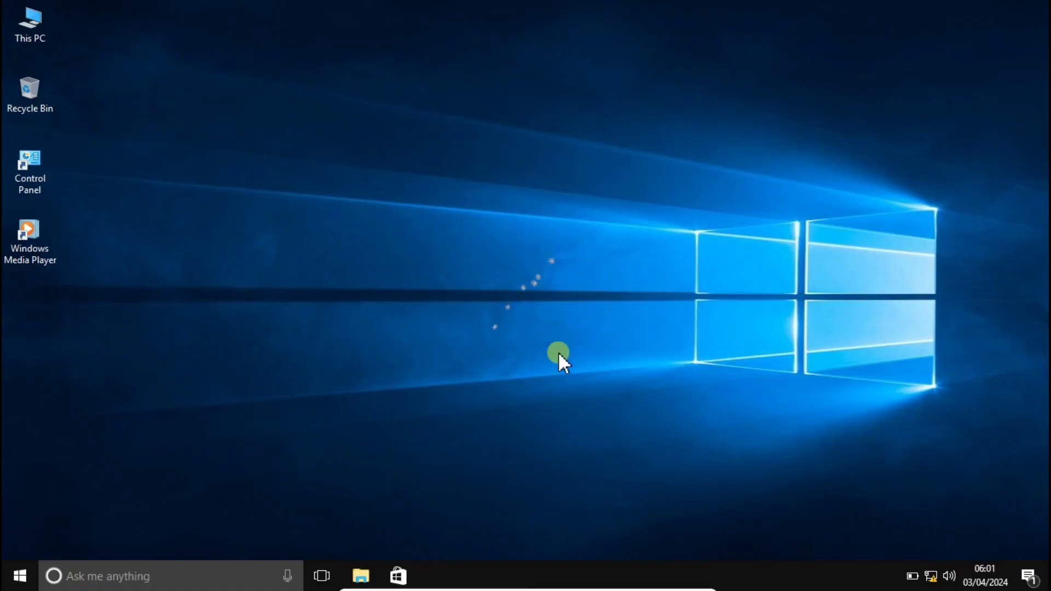
right_click(473, 197)
click(510, 246)
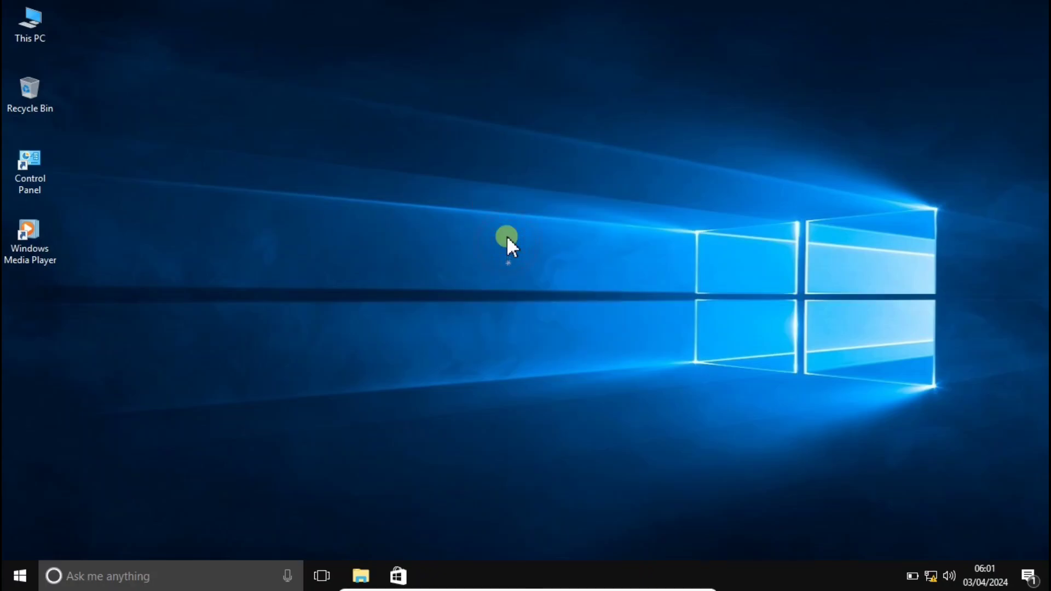